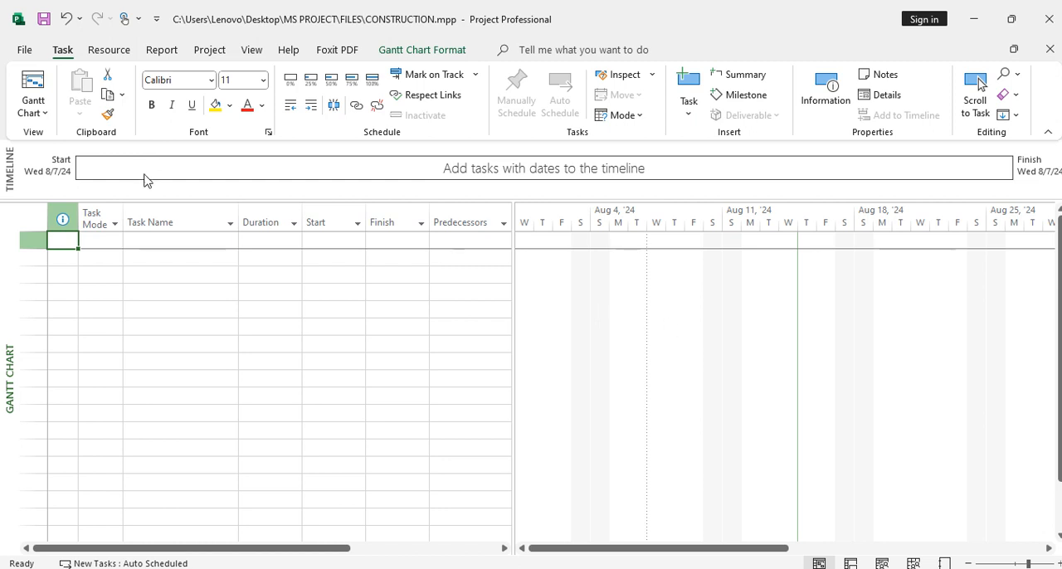
Enter PRELIMINARY DESIGNS as the first task and widen the Task Name column so the name fits on one line
{"action": "left_click", "coordinate": [175, 244]}
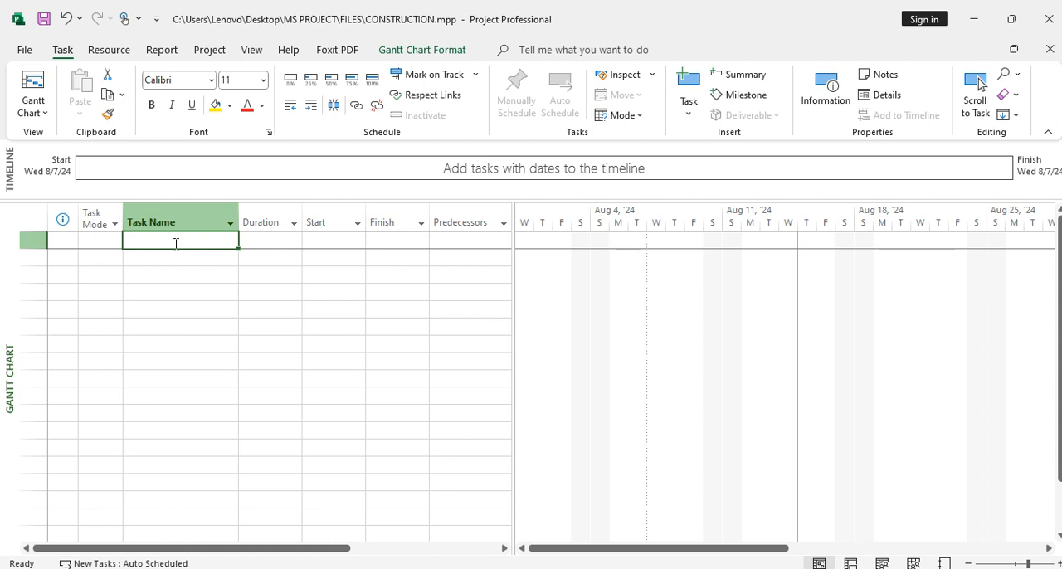
{"action": "type", "text": "PRE"}
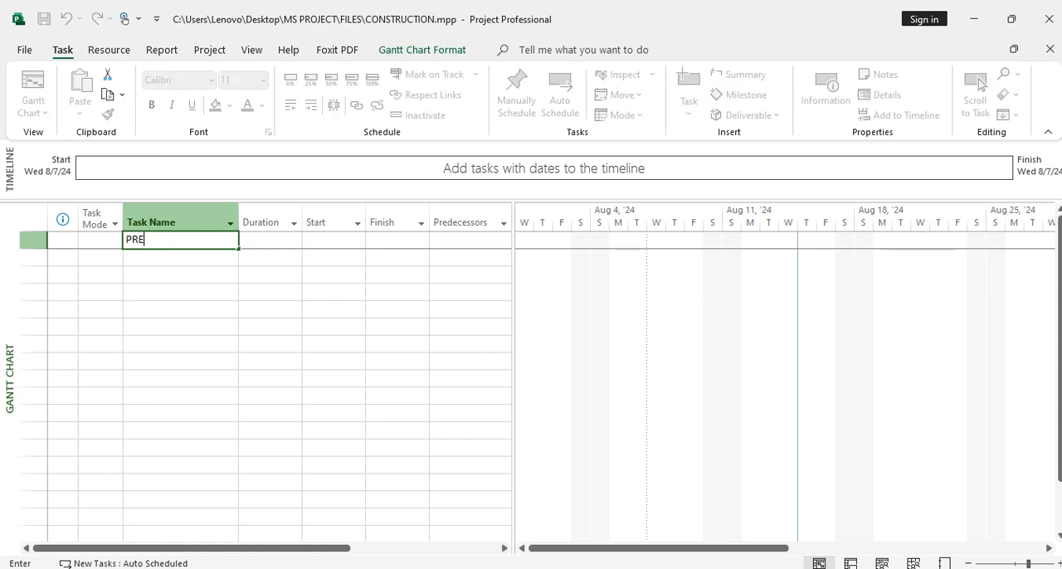
{"action": "type", "text": "LIMINARY DESIGNS"}
{"action": "left_click", "coordinate": [194, 261]}
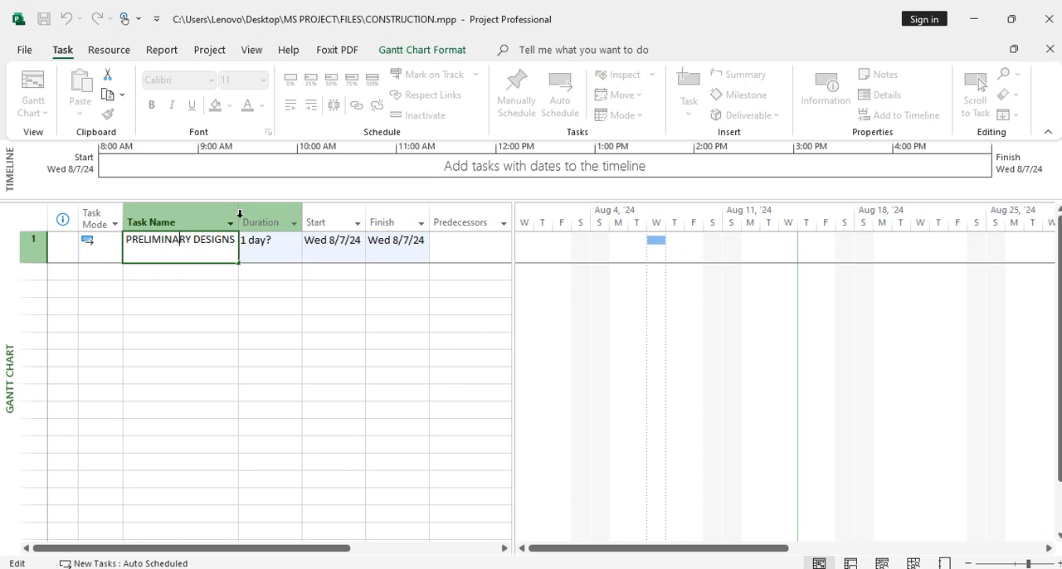
{"action": "left_click", "coordinate": [220, 274]}
{"action": "left_click", "coordinate": [240, 191]}
{"action": "left_click_drag", "start_coordinate": [239, 215], "coordinate": [257, 216]}
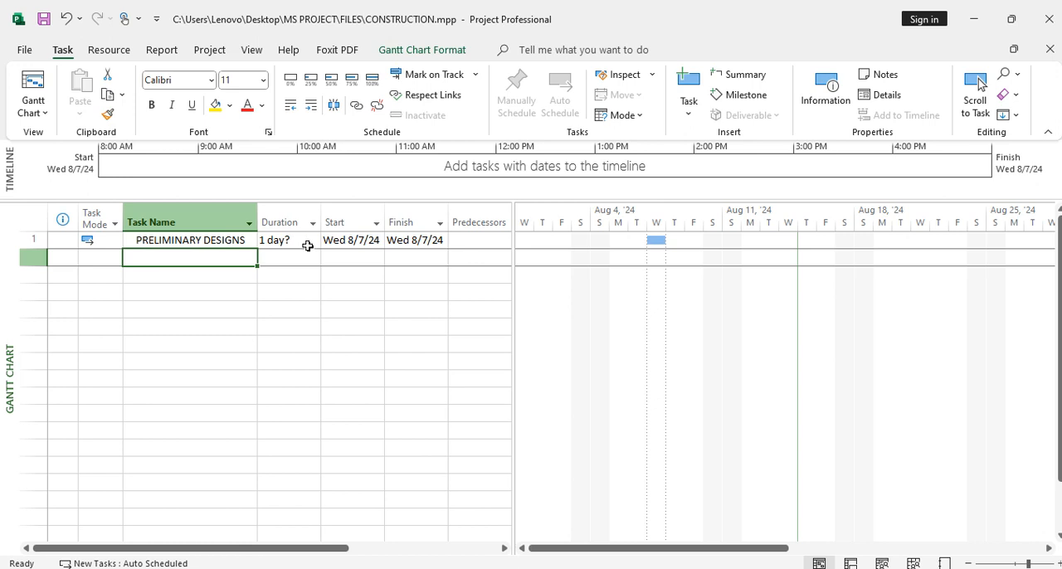
Add the task "Architectural designs" in the row below PRELIMINARY DESIGNS
{"action": "left_click", "coordinate": [305, 241]}
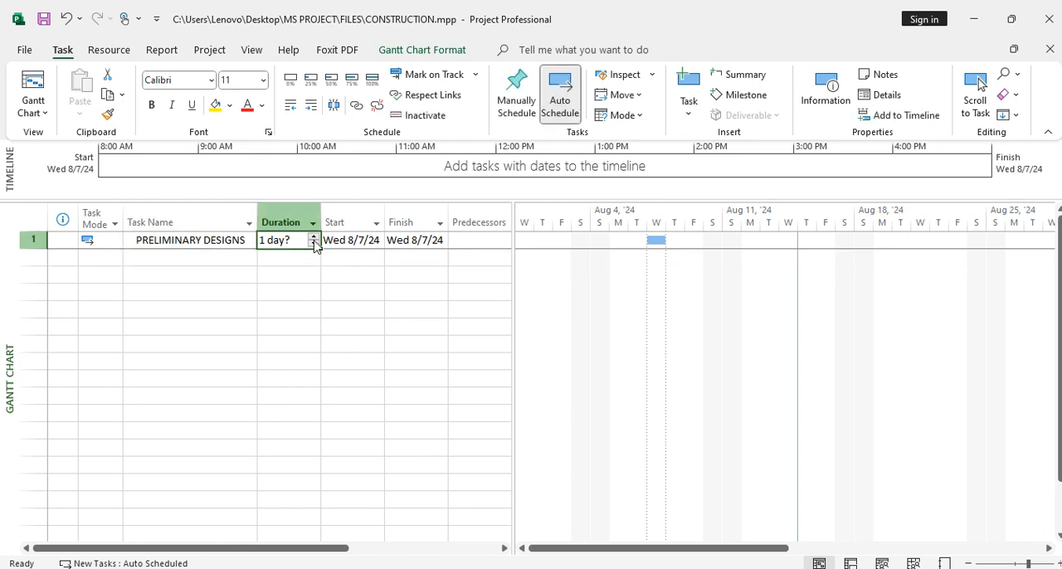
{"action": "left_click", "coordinate": [237, 259]}
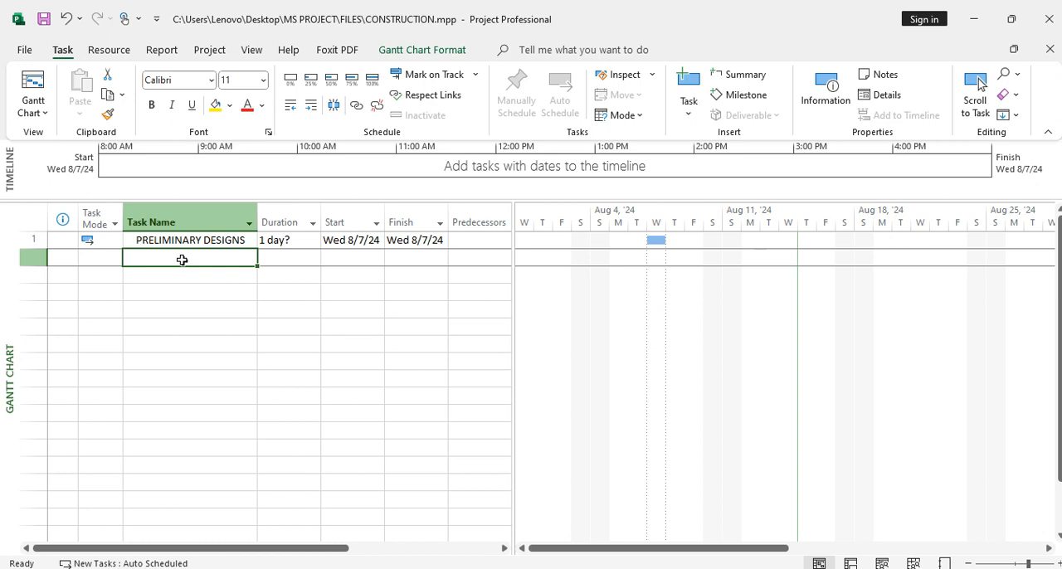
{"action": "type", "text": "Ar"}
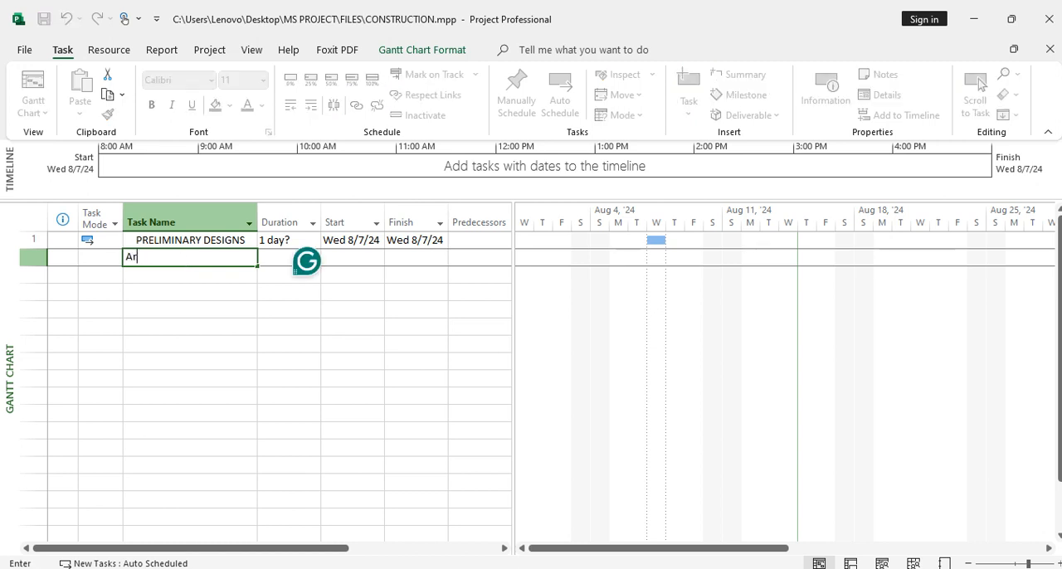
{"action": "type", "text": "chit"}
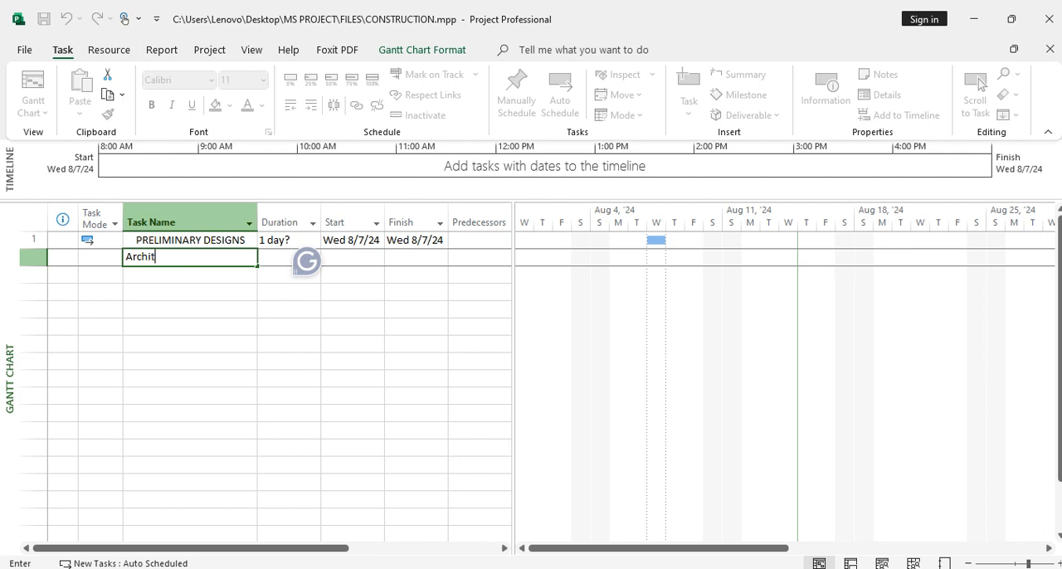
{"action": "type", "text": "ectural designs"}
{"action": "left_click", "coordinate": [197, 279]}
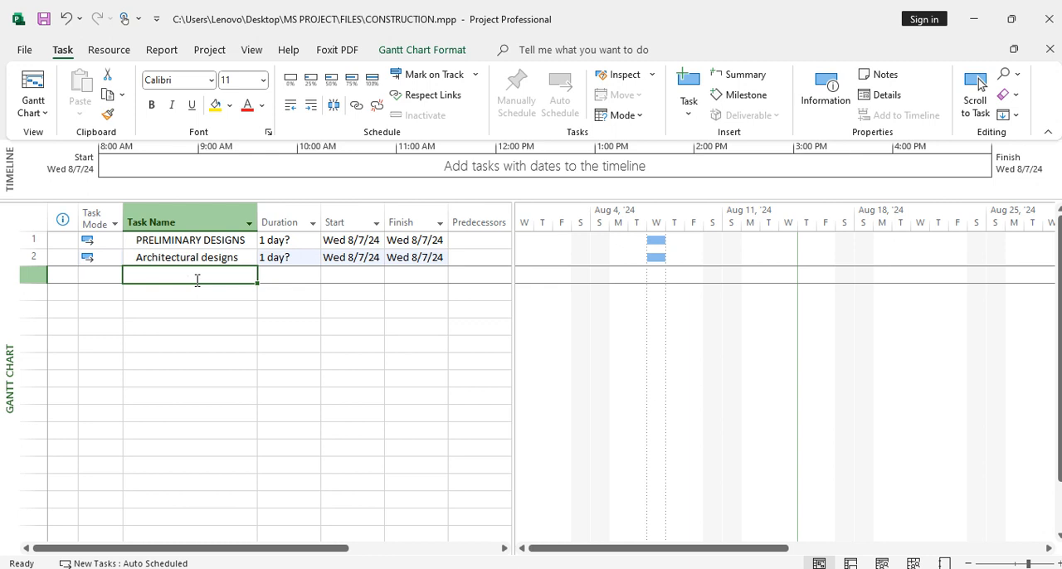
Add the task "Geotechnical Investigations" in the third row and widen the Task Name column to fit it
{"action": "type", "text": "G"}
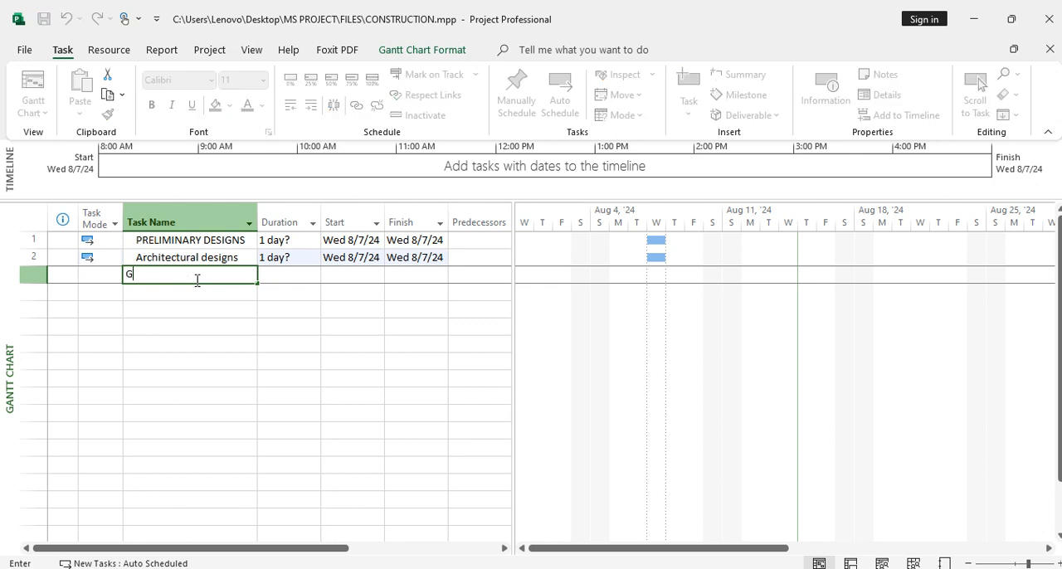
{"action": "type", "text": "eote"}
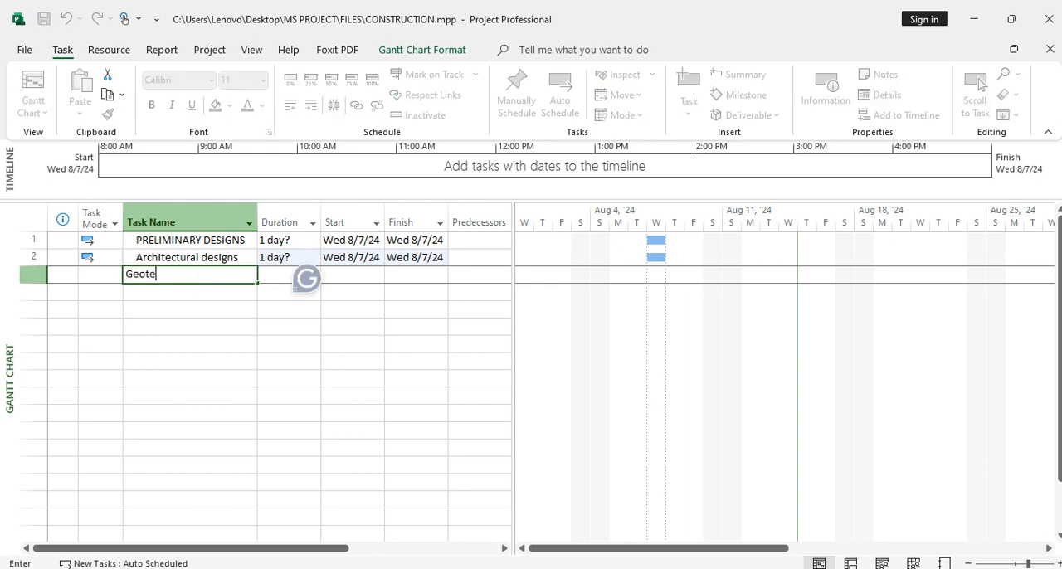
{"action": "type", "text": "chnical Investigations"}
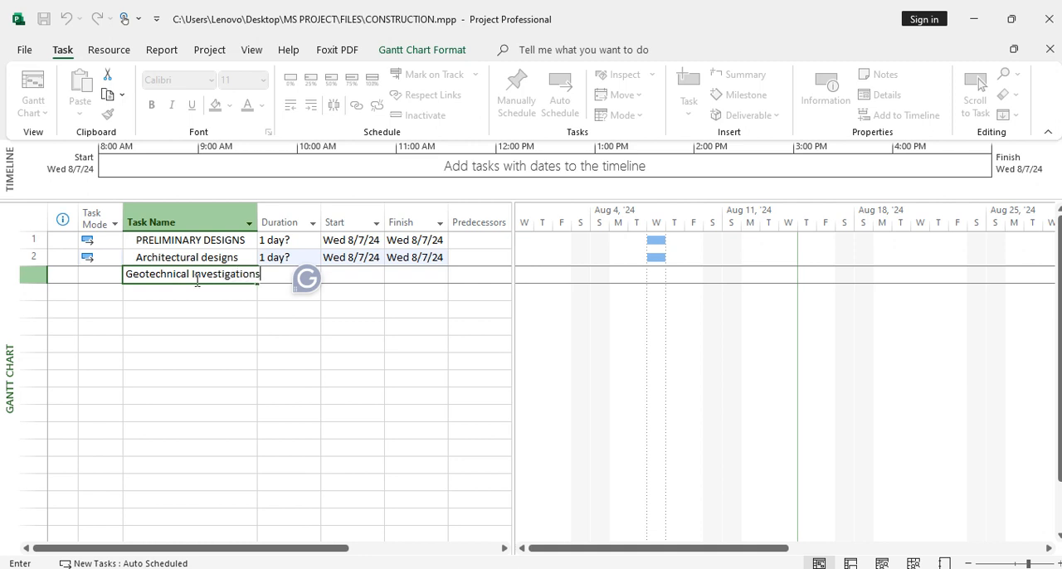
{"action": "left_click", "coordinate": [201, 297]}
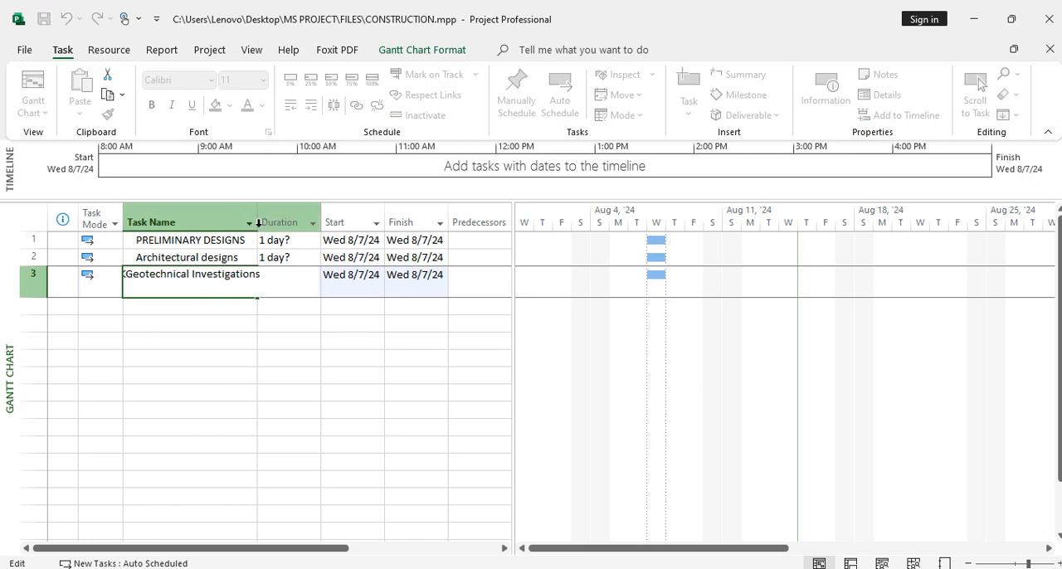
{"action": "left_click", "coordinate": [257, 312]}
{"action": "left_click_drag", "start_coordinate": [258, 217], "coordinate": [291, 218]}
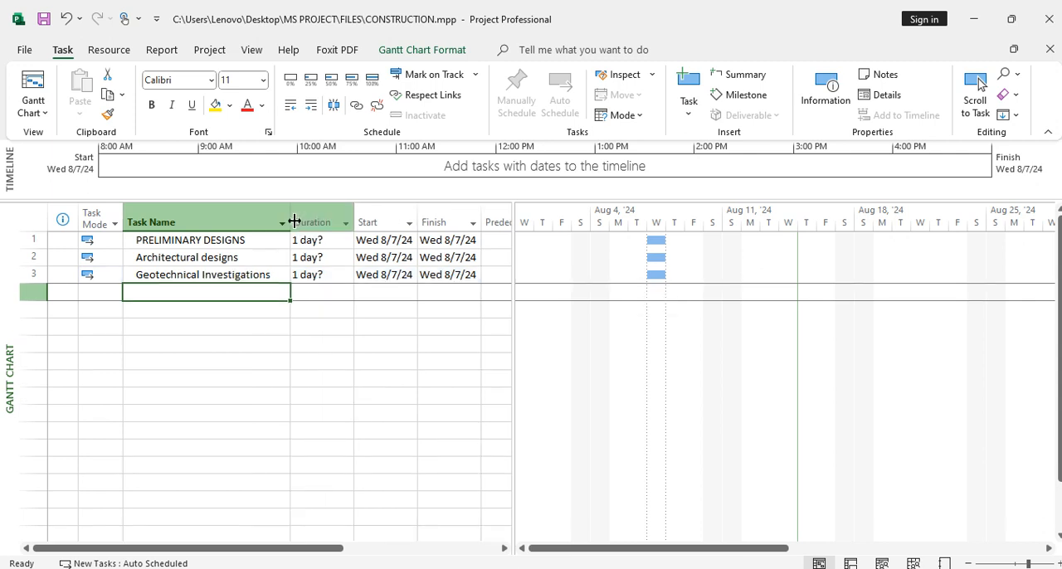
Add the task "Structural designs" in the row below Geotechnical Investigations
{"action": "left_click", "coordinate": [191, 295]}
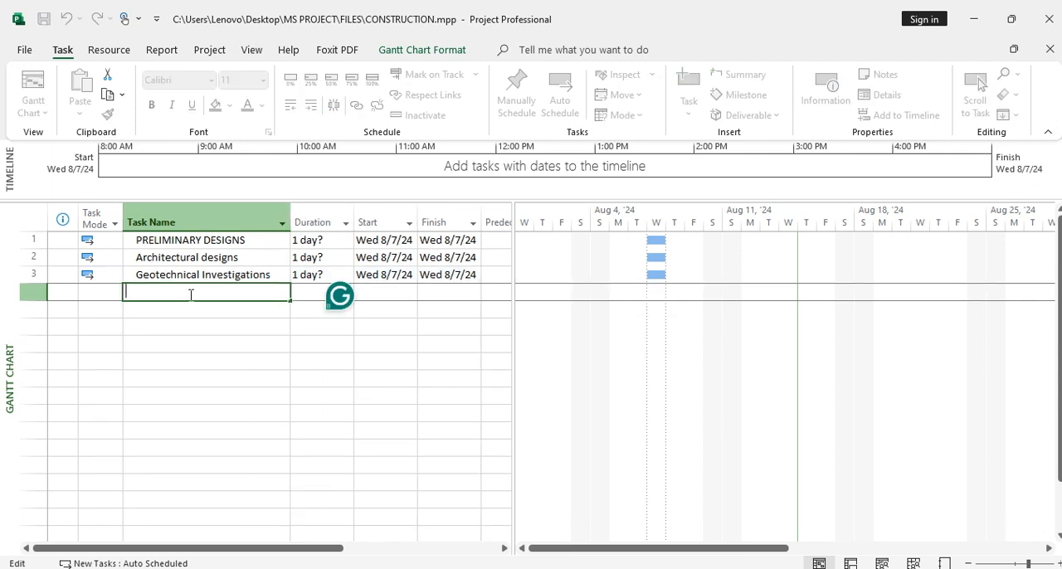
{"action": "type", "text": "Structural designs"}
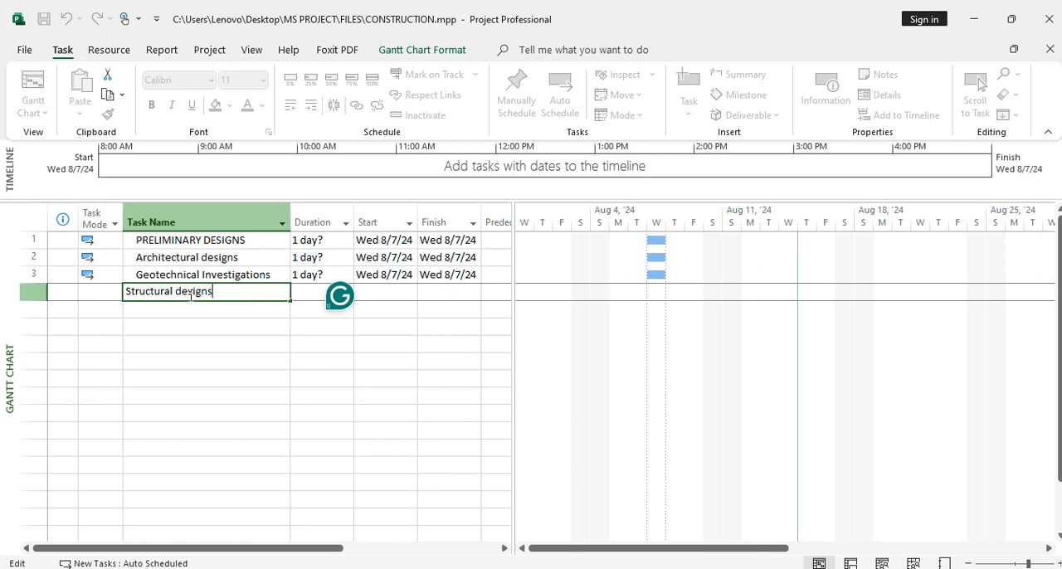
{"action": "left_click", "coordinate": [202, 309]}
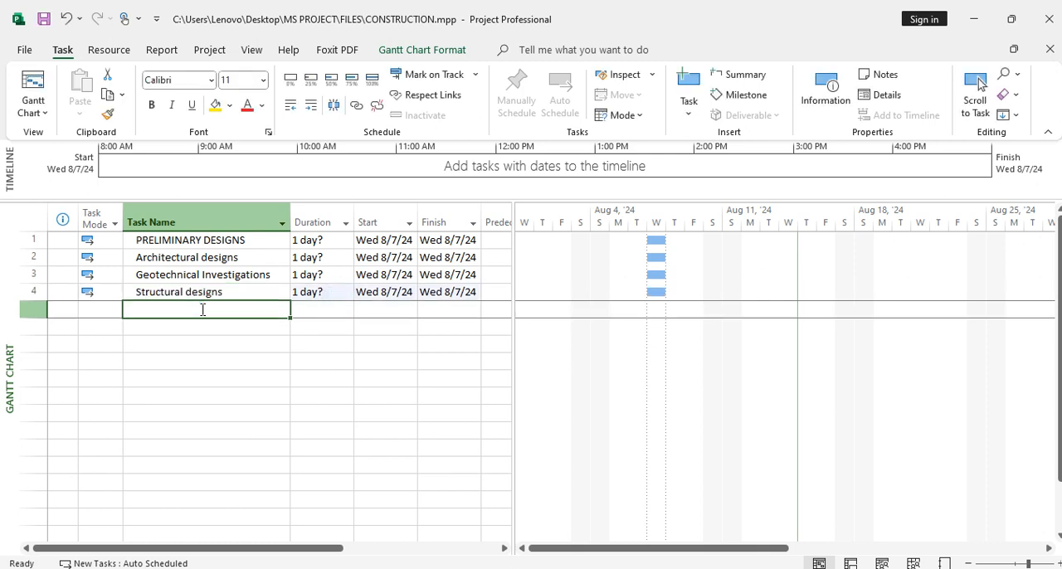
Add the task "MEP Designs" in the row below Structural designs
{"action": "type", "text": "ME"}
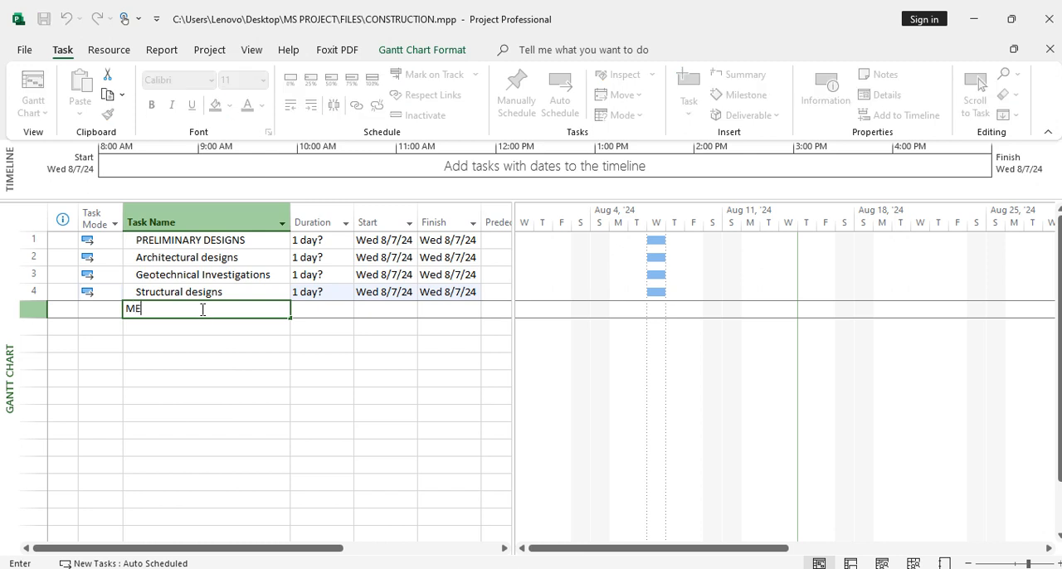
{"action": "type", "text": "P Designs"}
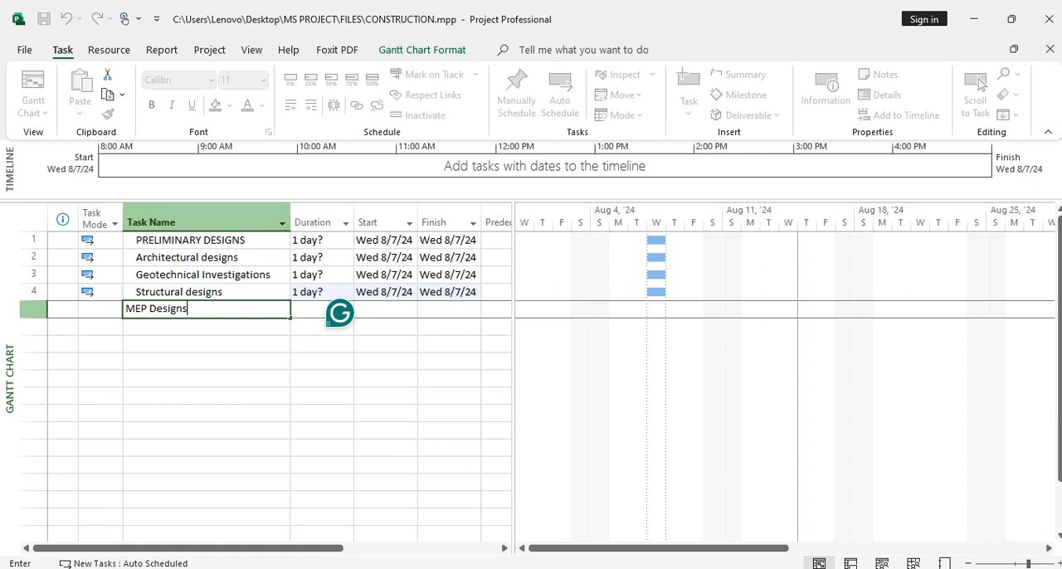
{"action": "key", "text": "Return"}
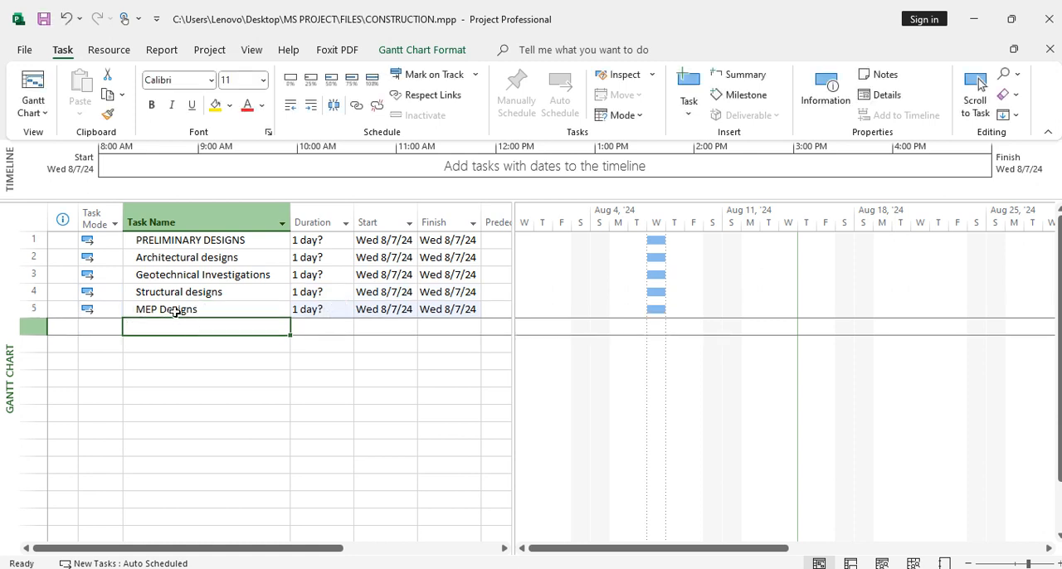
Indent the four tasks from Architectural designs through MEP Designs as subtasks of PRELIMINARY DESIGNS
{"action": "left_click", "coordinate": [36, 258]}
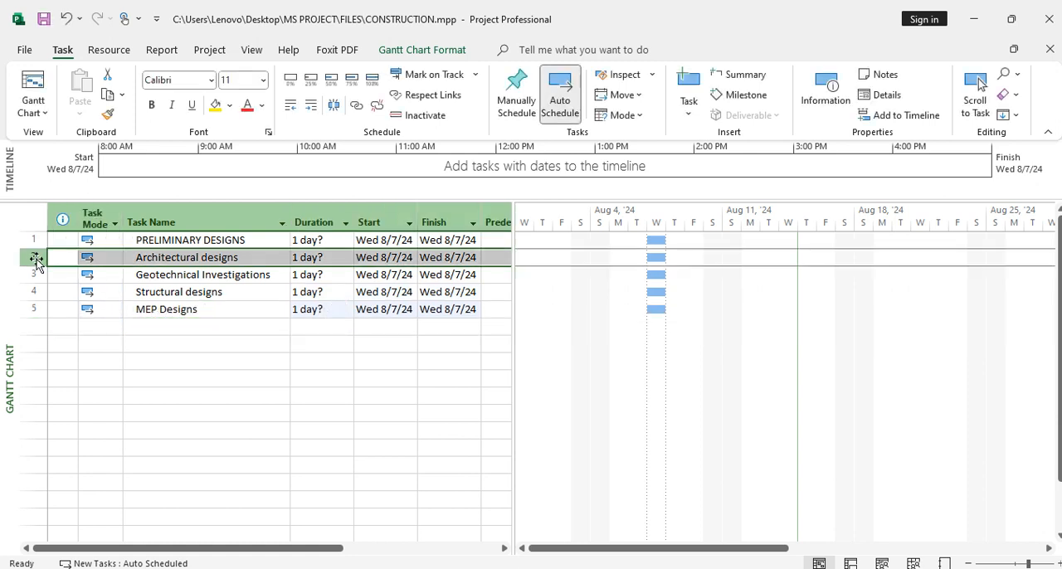
{"action": "left_click", "coordinate": [34, 309], "text": "shift"}
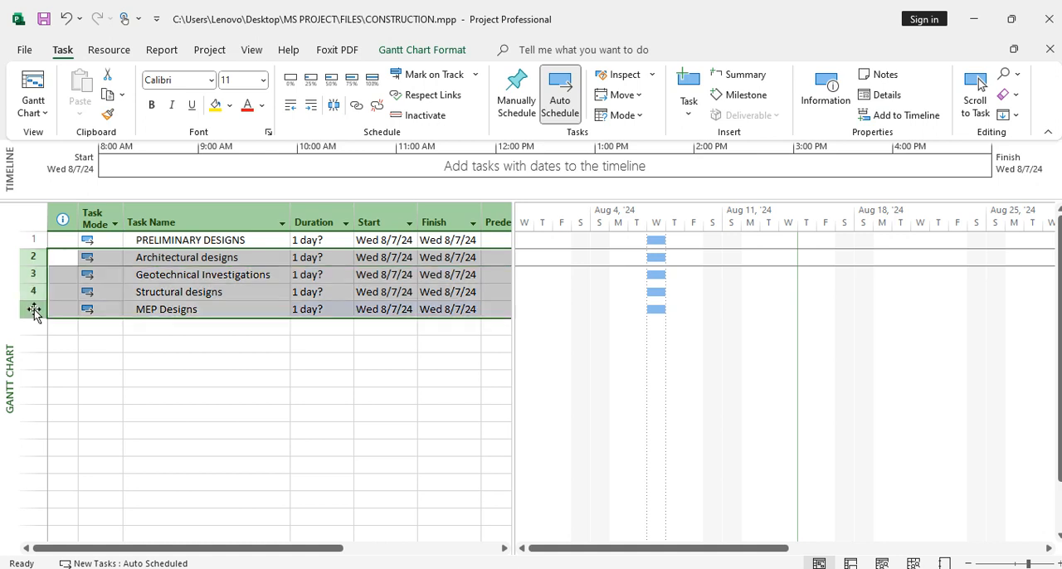
{"action": "left_click", "coordinate": [312, 105]}
{"action": "left_click", "coordinate": [249, 327]}
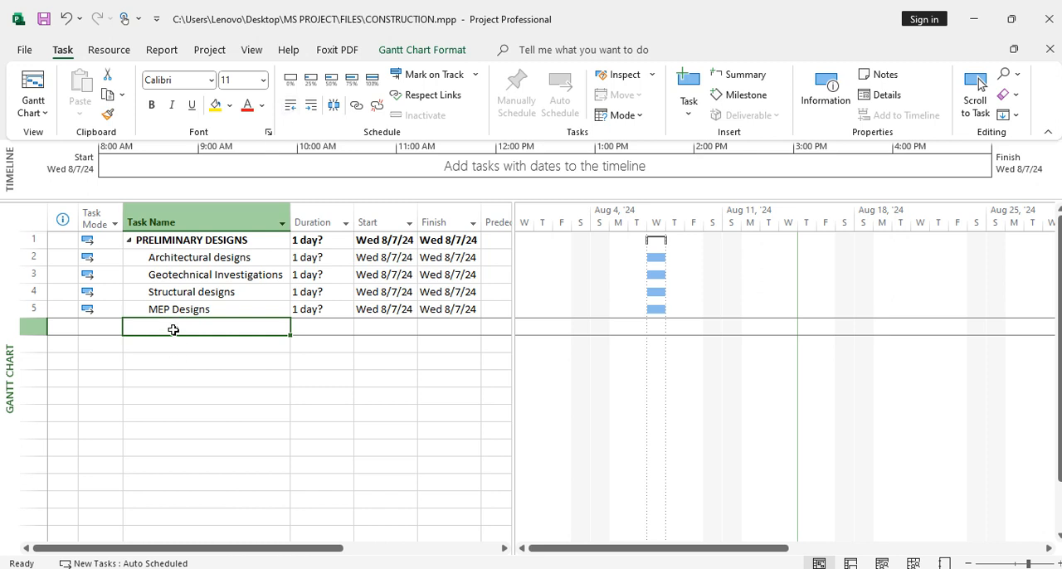
Add the task "EXCAVATION WORKS" in the row below MEP Designs
{"action": "type", "text": "EX"}
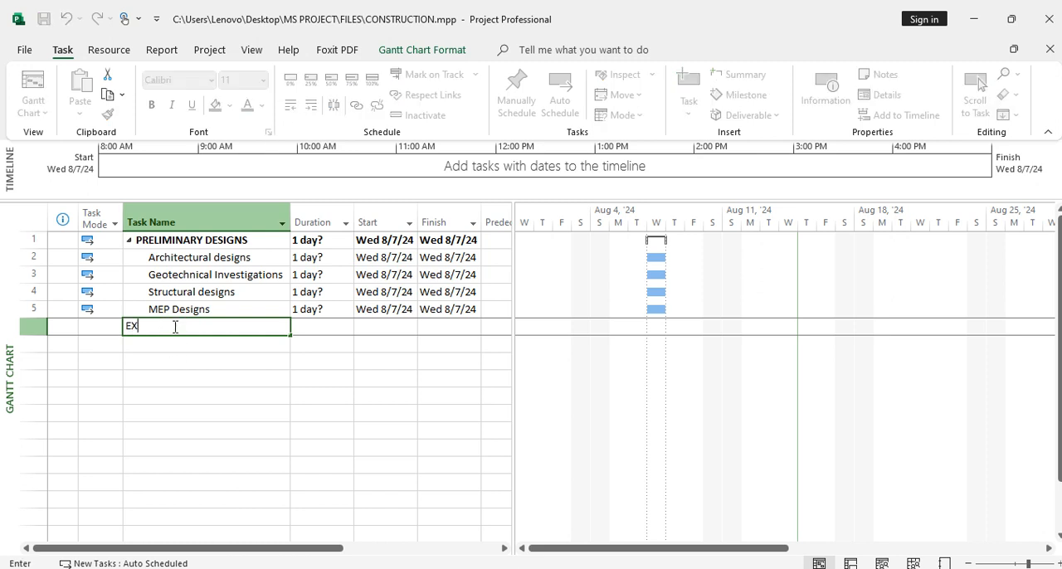
{"action": "type", "text": "CAVAT"}
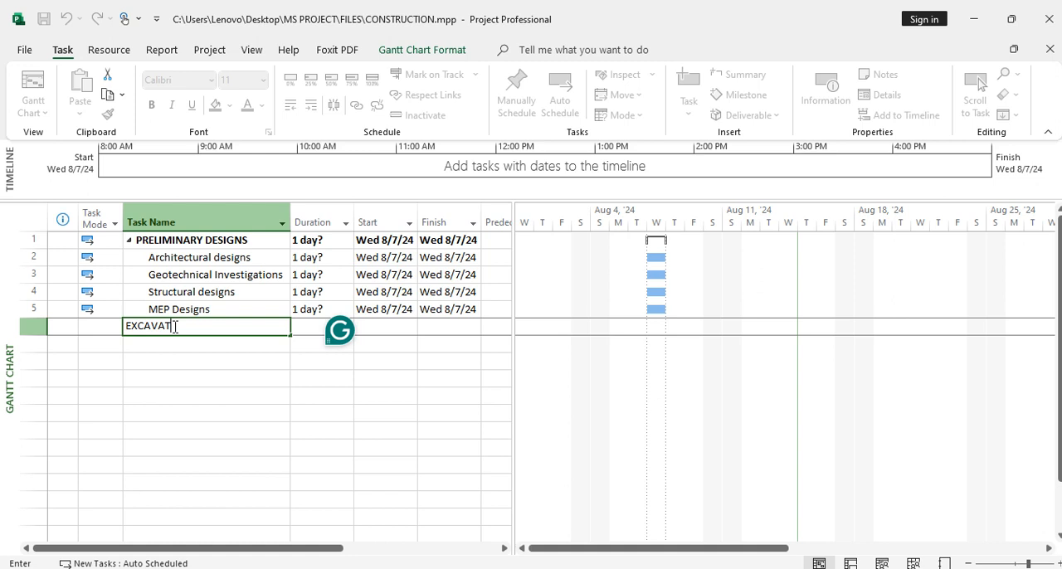
{"action": "type", "text": "ION WORKS"}
{"action": "left_click", "coordinate": [193, 346]}
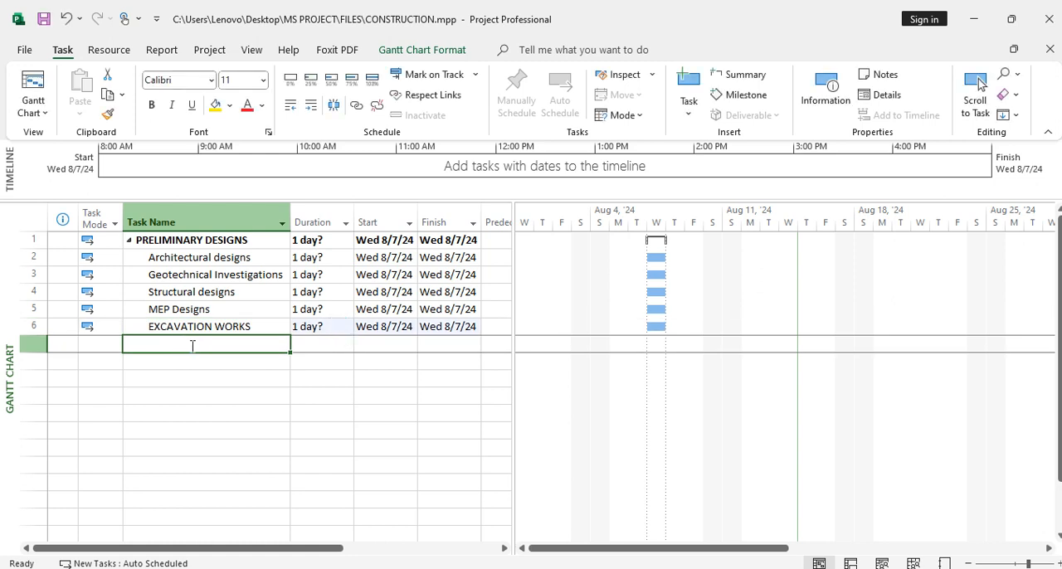
Add the task "Mobilization of equipment" in the row below EXCAVATION WORKS
{"action": "type", "text": "Mo"}
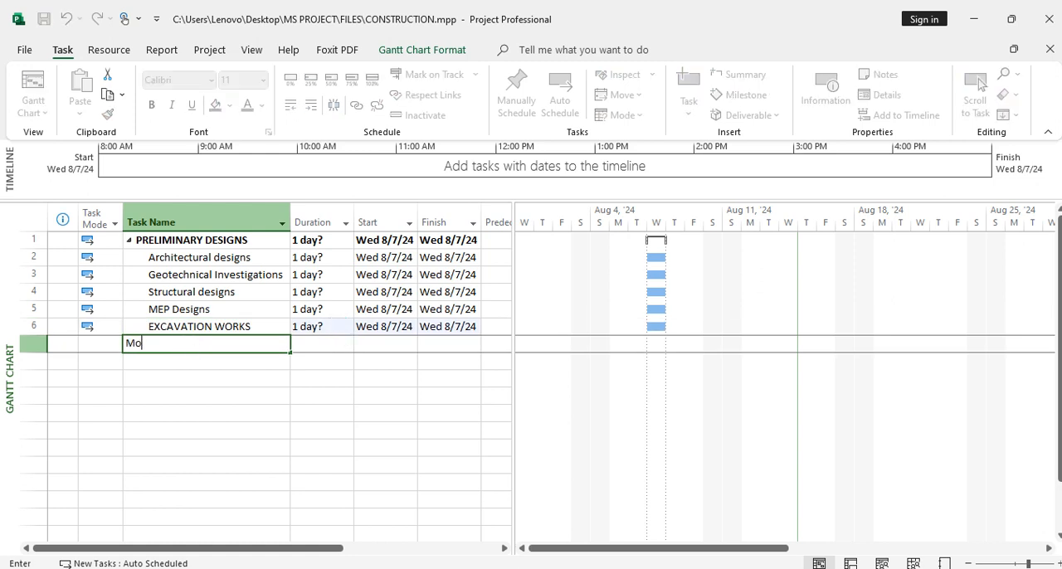
{"action": "type", "text": "biliz"}
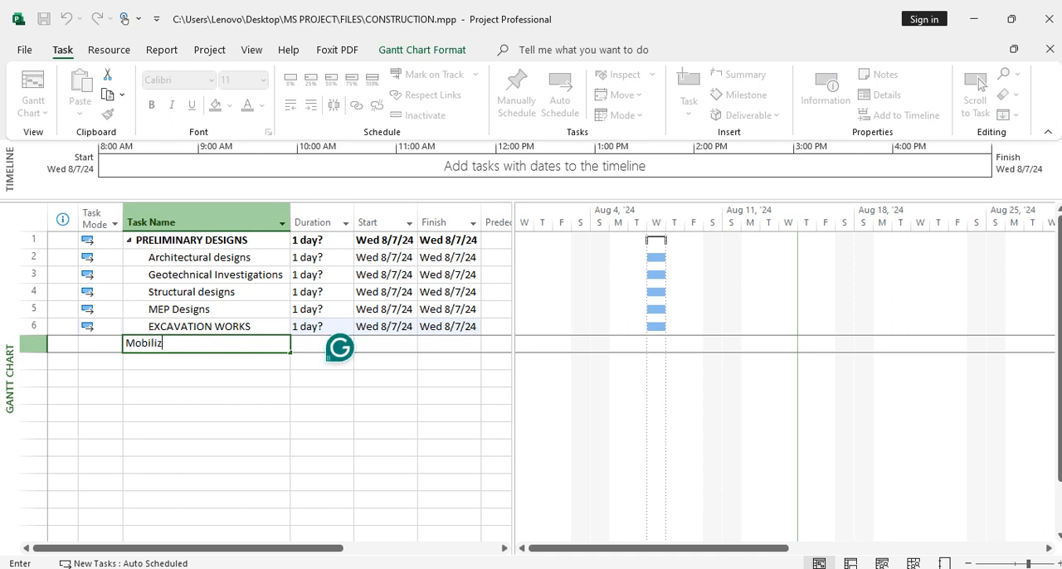
{"action": "type", "text": "ation of equipment"}
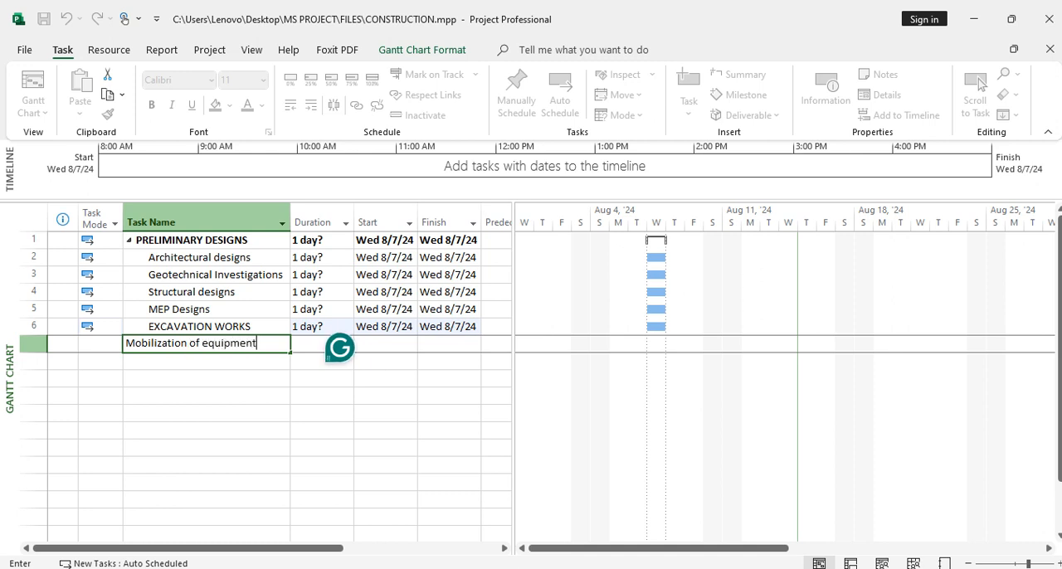
{"action": "left_click", "coordinate": [205, 364]}
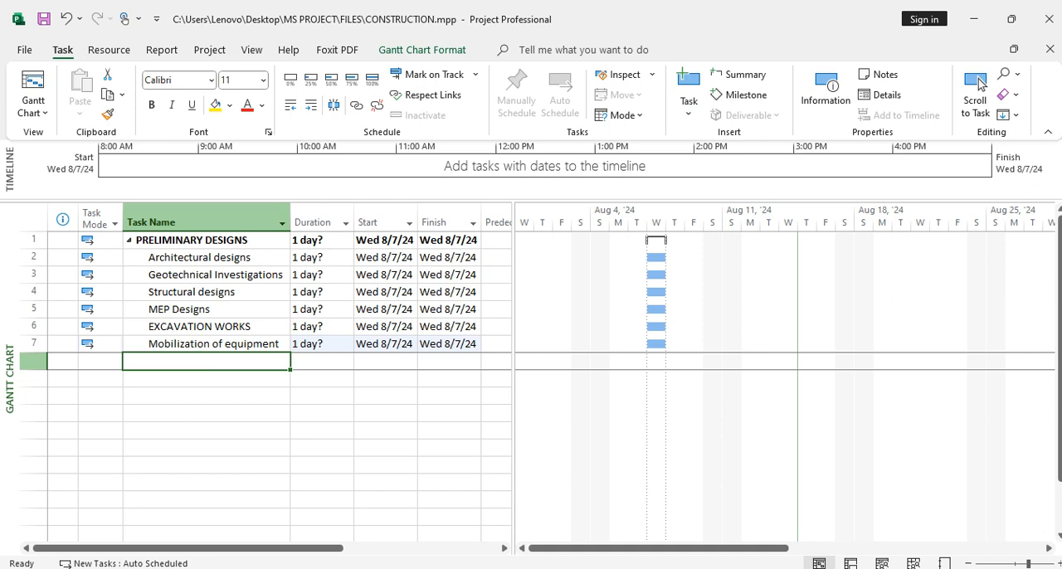
Add the task "Excavation works for the building" in the row below Mobilization of equipment
{"action": "type", "text": "Excavation "}
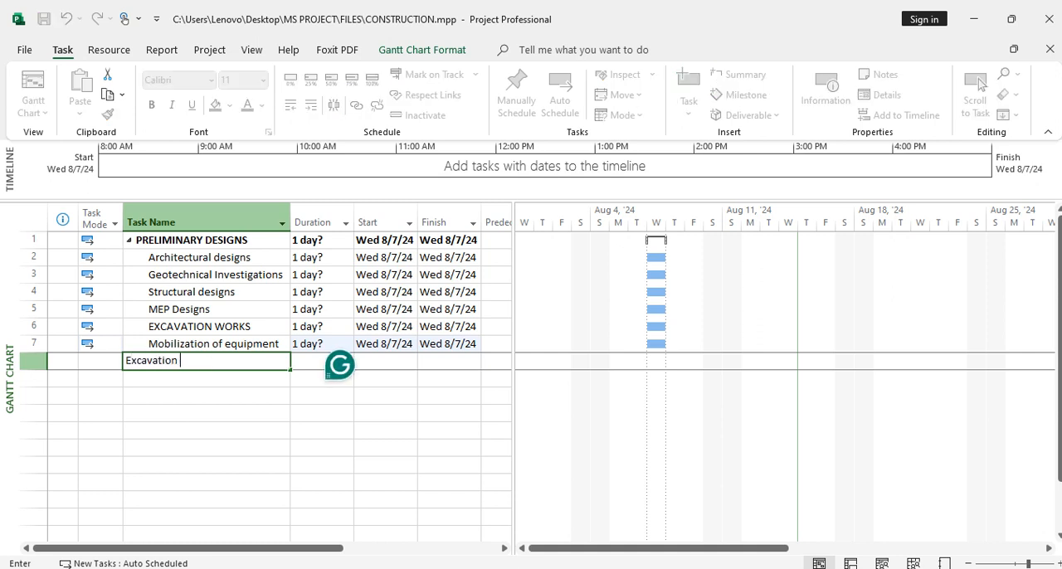
{"action": "type", "text": "works for the building"}
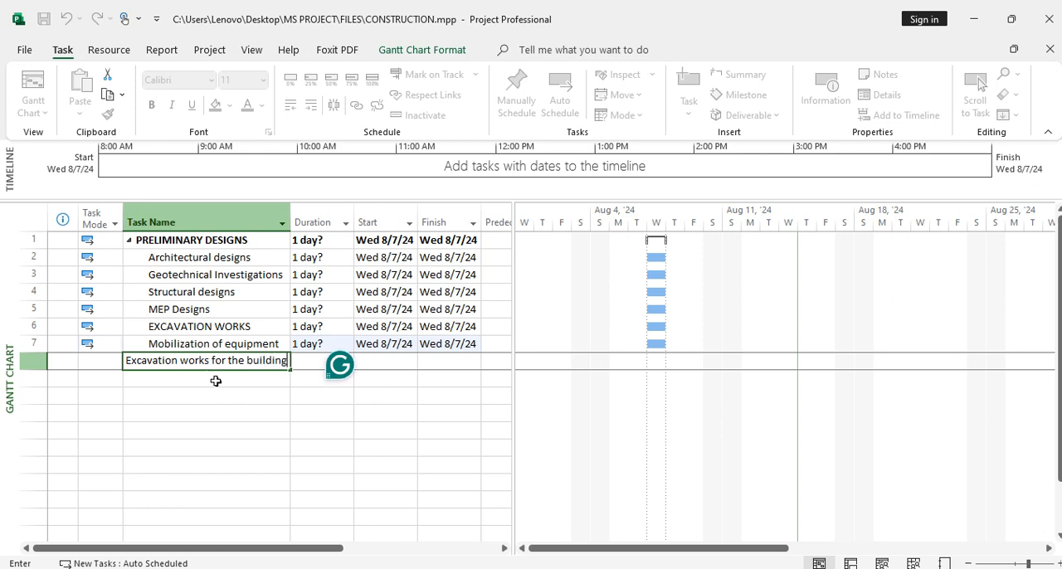
{"action": "key", "text": "Return"}
Indent Mobilization of equipment and Excavation works for the building as subtasks of EXCAVATION WORKS
{"action": "left_click", "coordinate": [38, 326]}
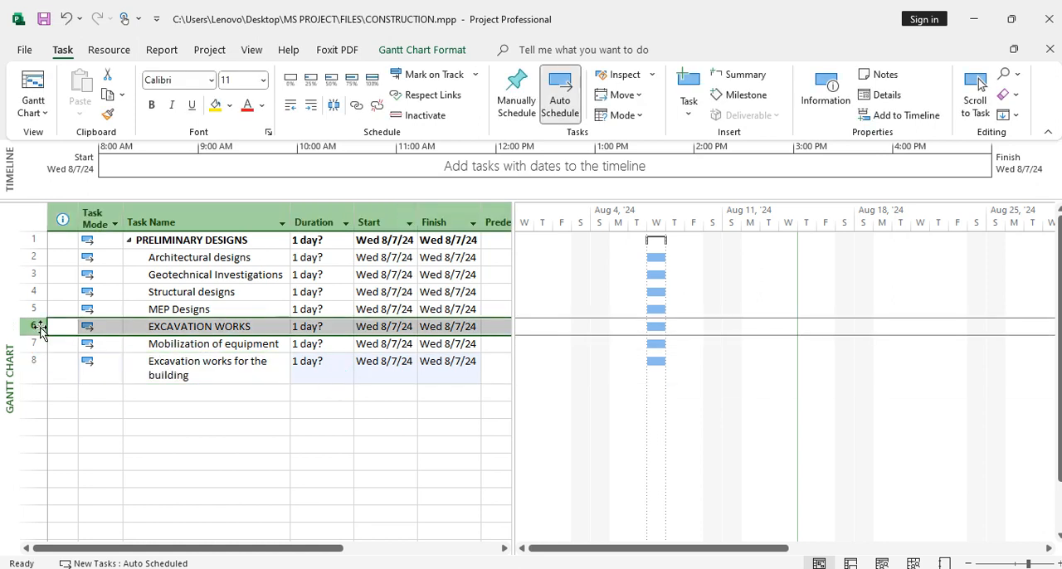
{"action": "left_click", "coordinate": [37, 343]}
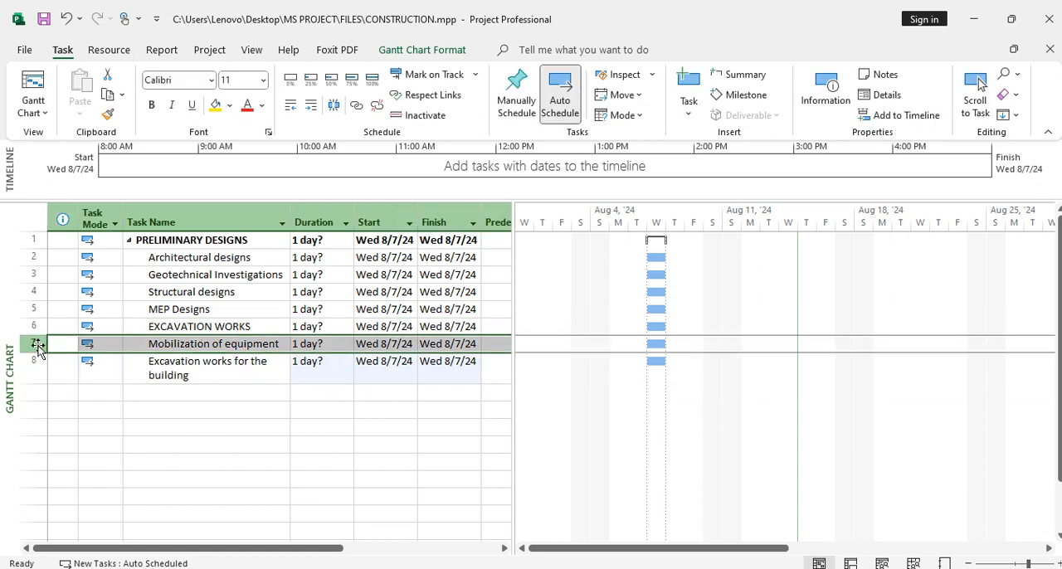
{"action": "left_click", "coordinate": [35, 361], "text": "shift"}
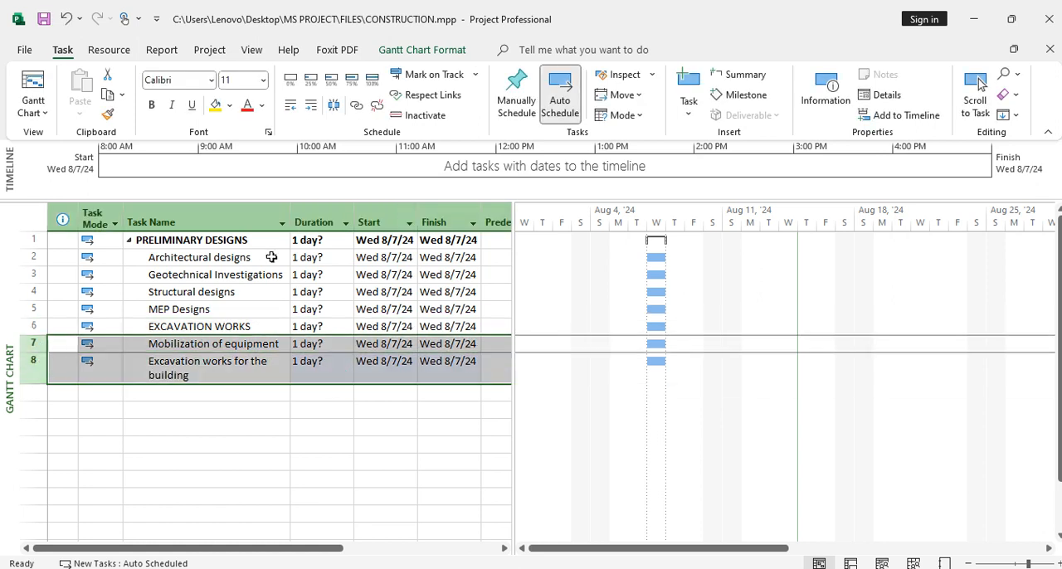
{"action": "left_click", "coordinate": [312, 106]}
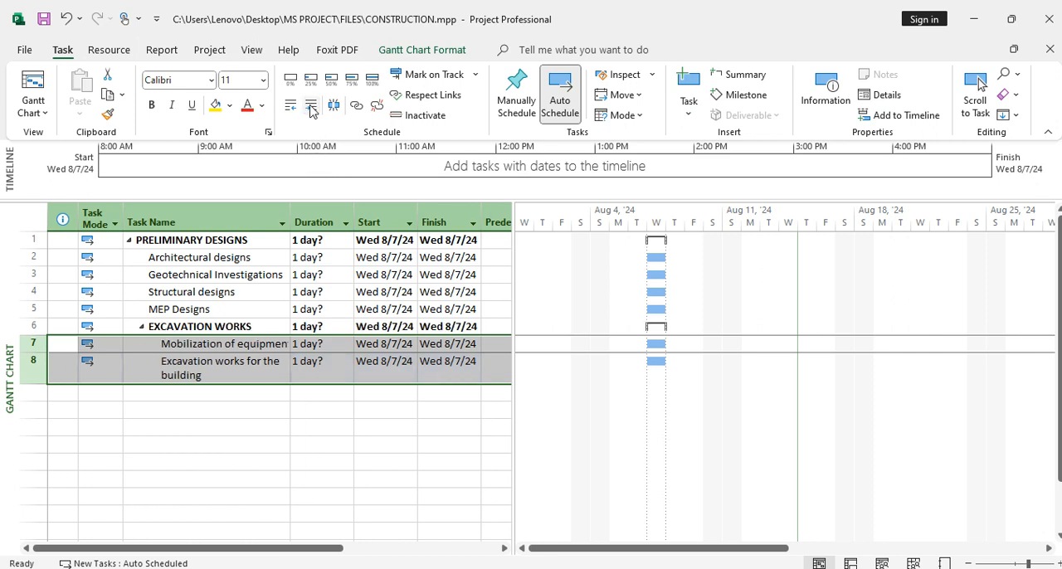
Add the task "CONSTRUCTION WORKS" in the row below Excavation works for the building
{"action": "left_click", "coordinate": [259, 391]}
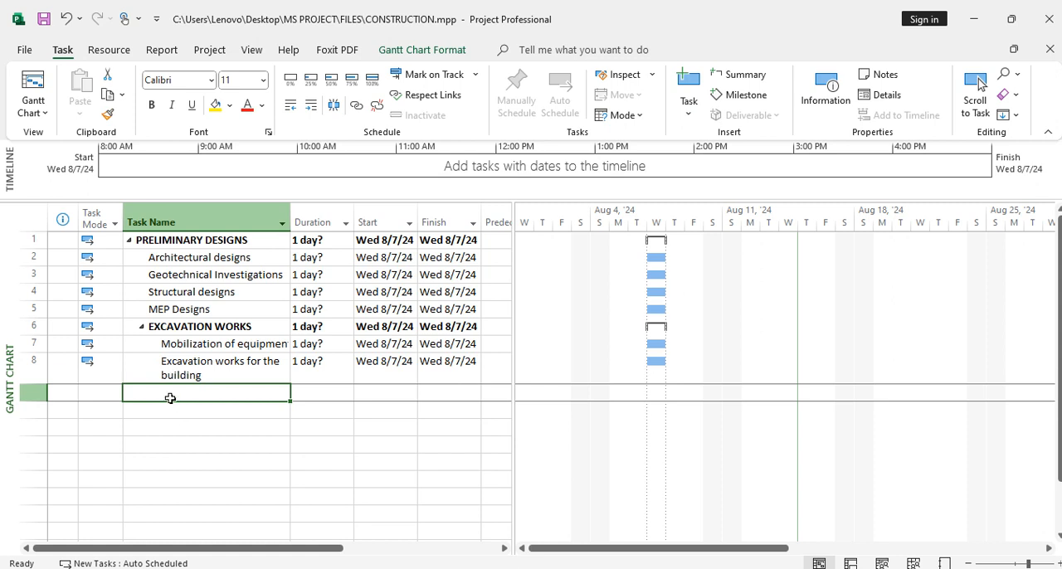
{"action": "type", "text": "CONS"}
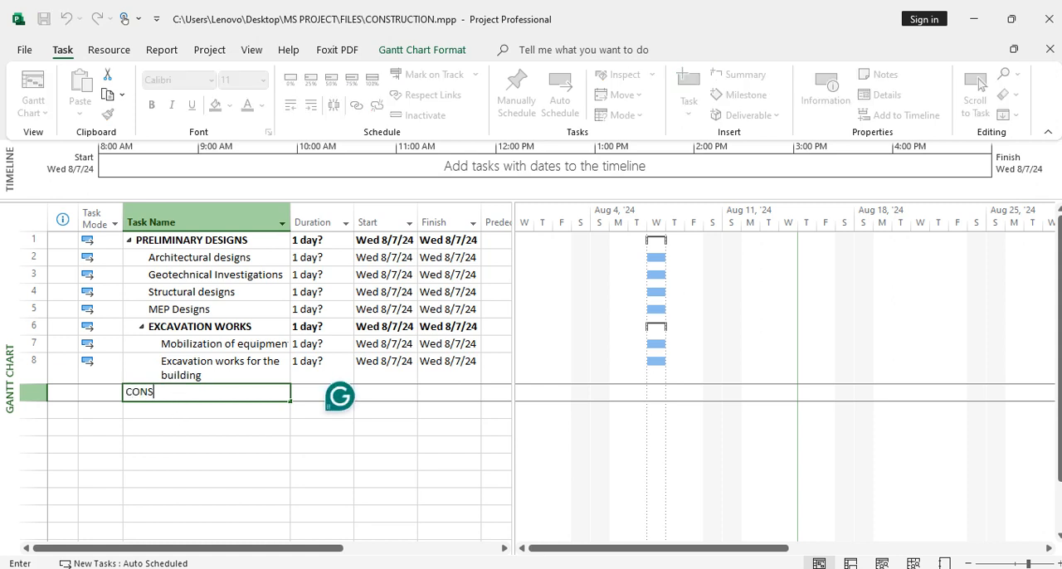
{"action": "type", "text": "TRUCTION WORKS"}
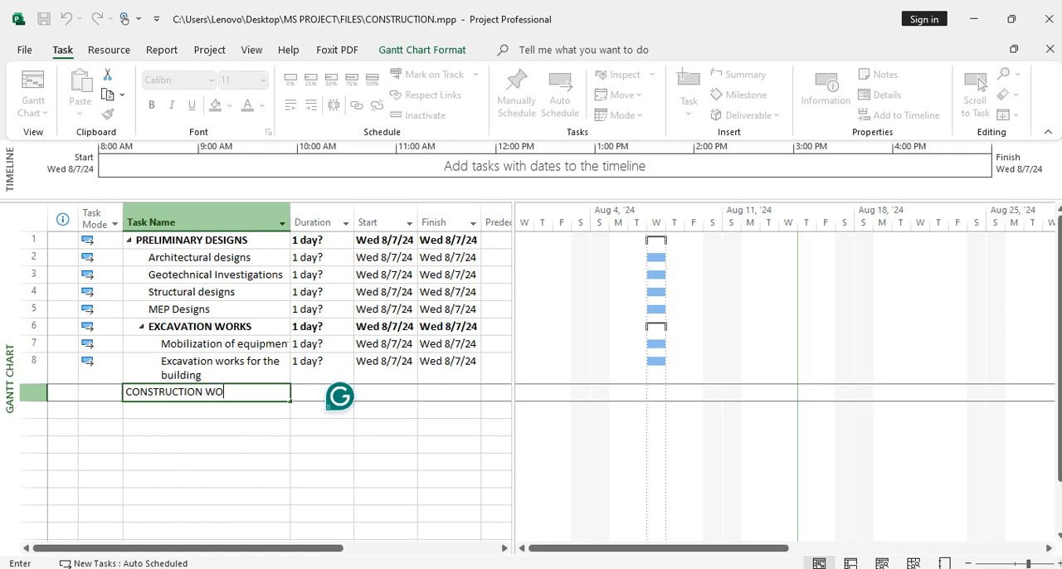
{"action": "left_click", "coordinate": [238, 411]}
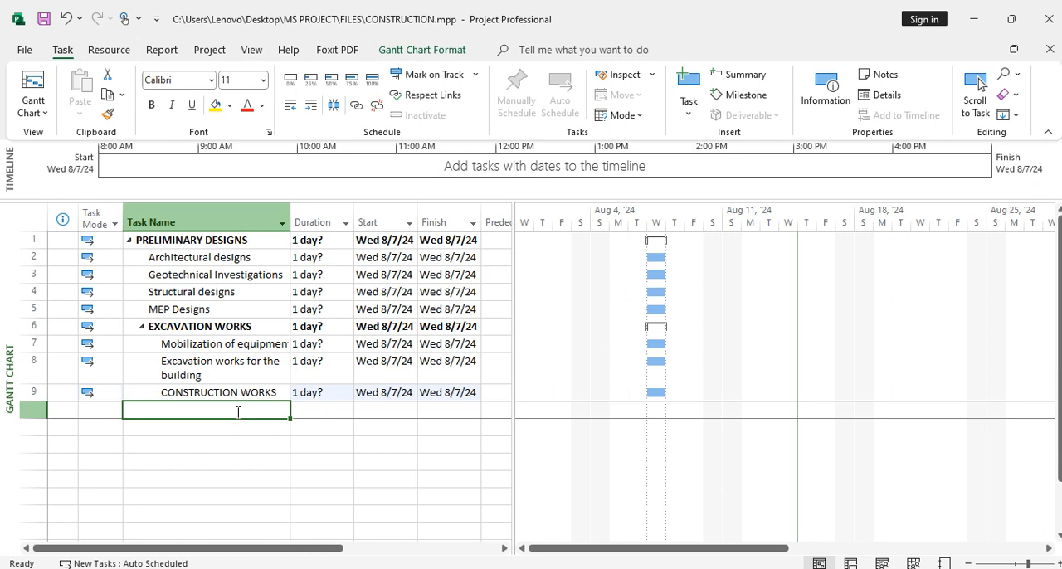
Add the task "Concrete works" in the row below CONSTRUCTION WORKS
{"action": "type", "text": "Co"}
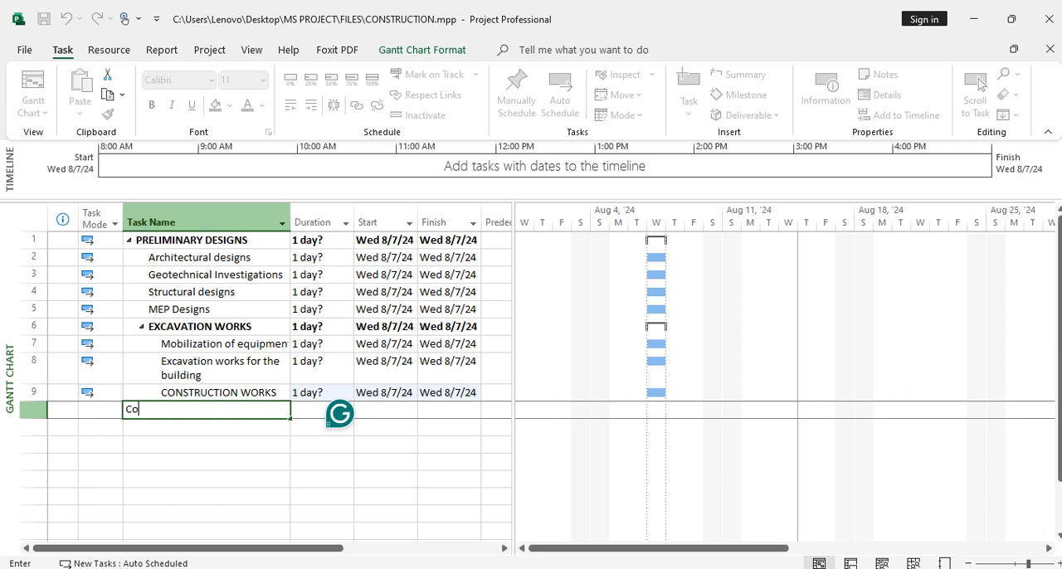
{"action": "type", "text": "ncrete works"}
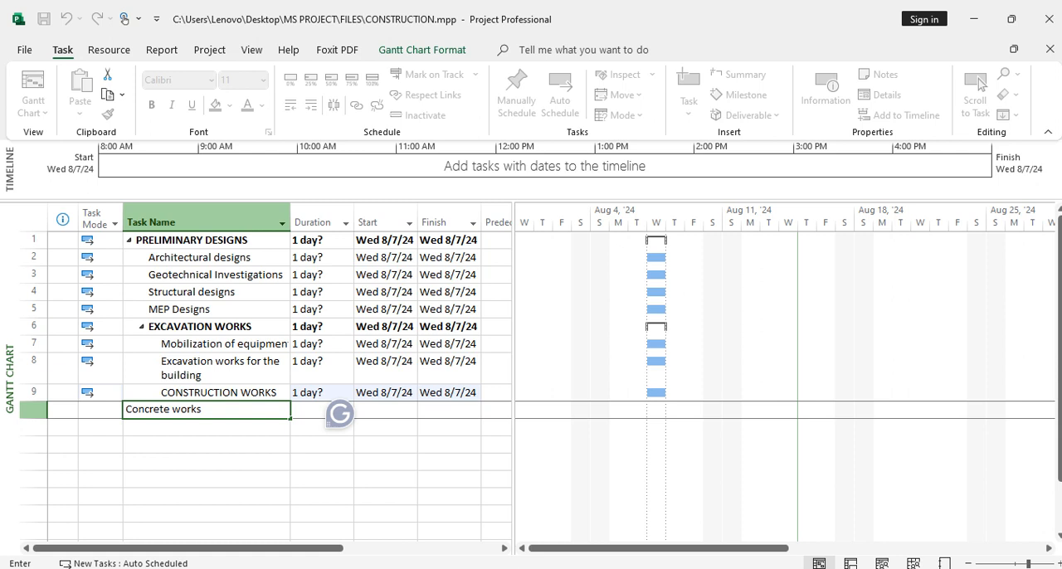
{"action": "key", "text": "Return"}
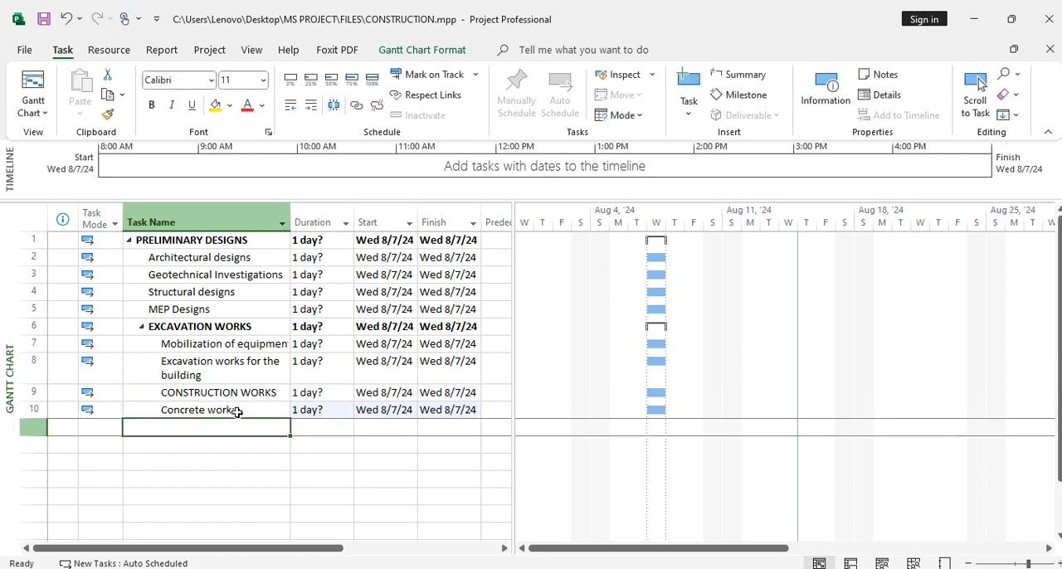
Add the task "Steel works" in the row below Concrete works
{"action": "type", "text": "S"}
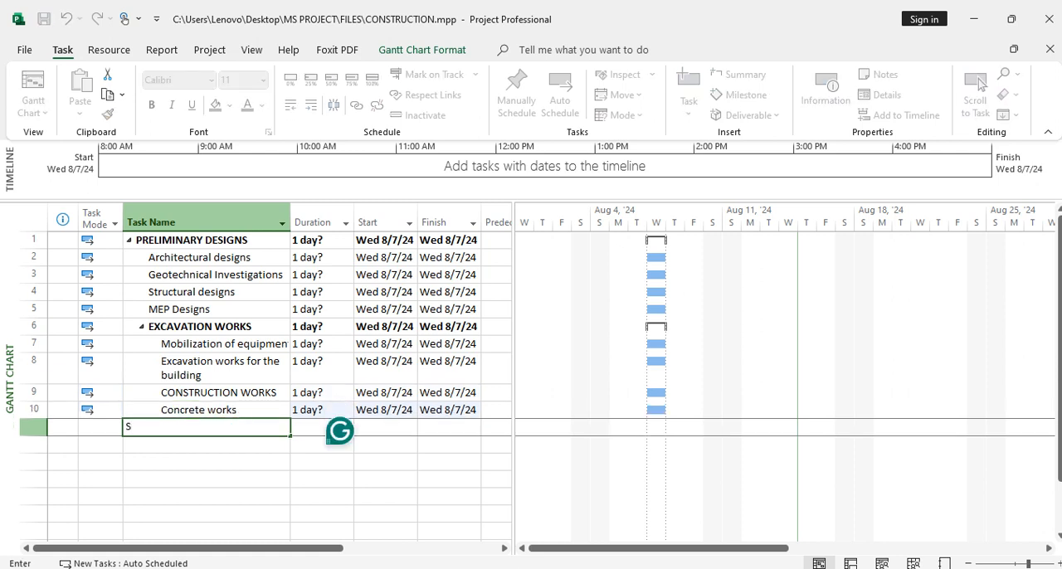
{"action": "type", "text": "teel works"}
{"action": "key", "text": "Return"}
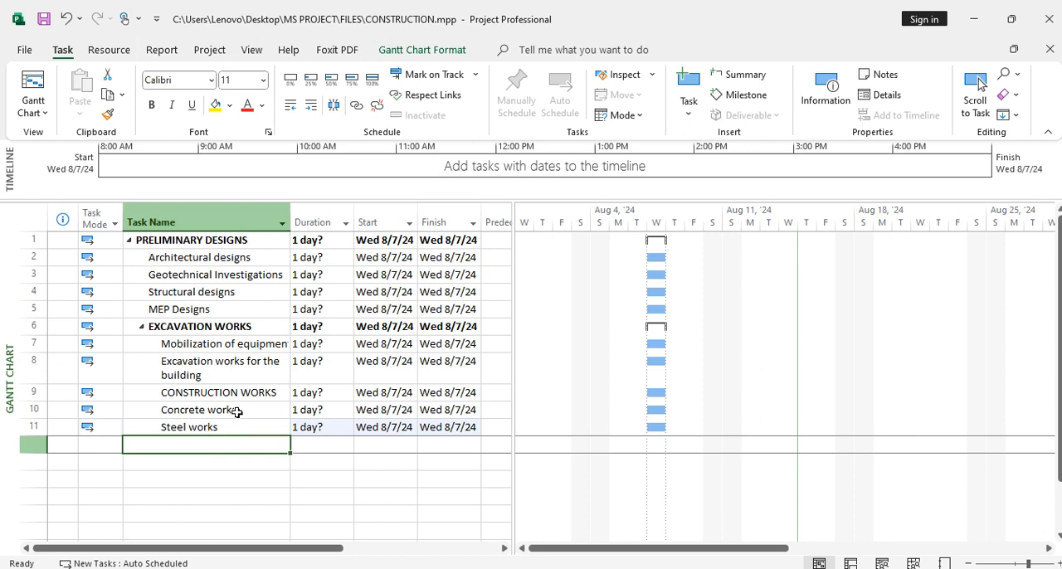
Add the task "Walling of the building" in the row below Steel works
{"action": "type", "text": "W"}
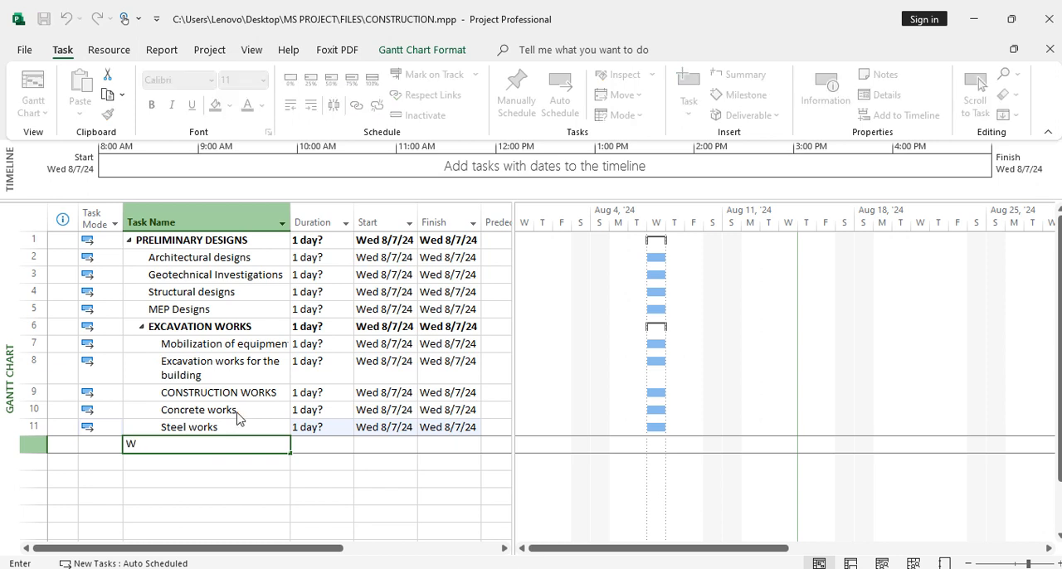
{"action": "type", "text": "alling "}
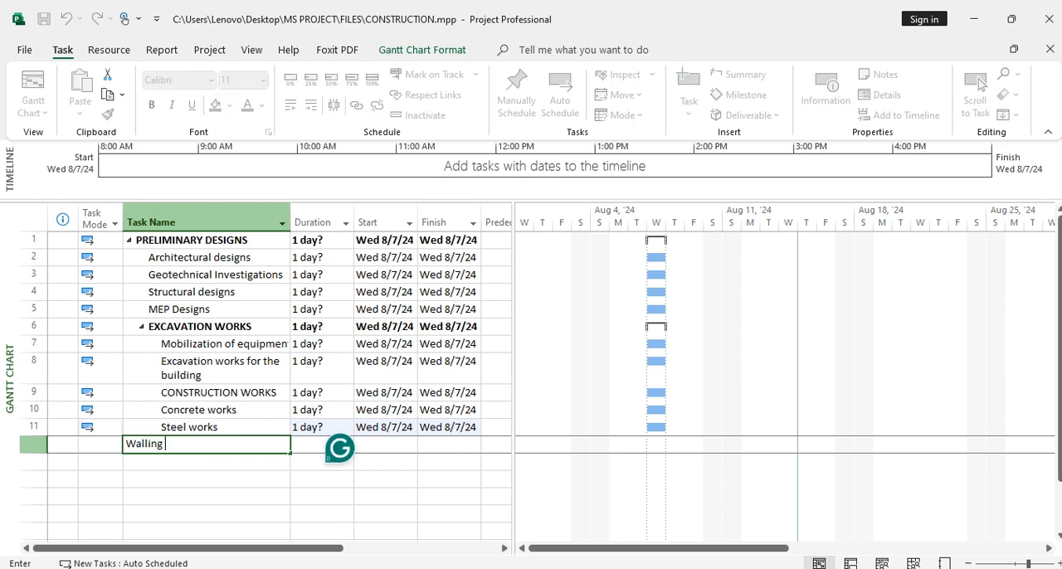
{"action": "type", "text": "of the building"}
{"action": "key", "text": "Return"}
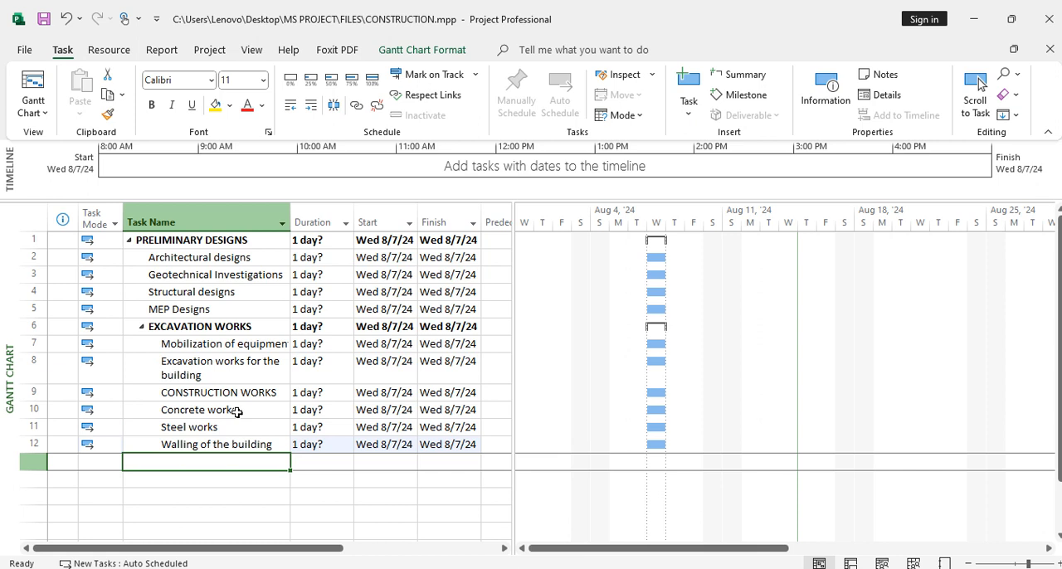
Add the task "Plastering works" in the row below Walling of the building
{"action": "type", "text": "Plas"}
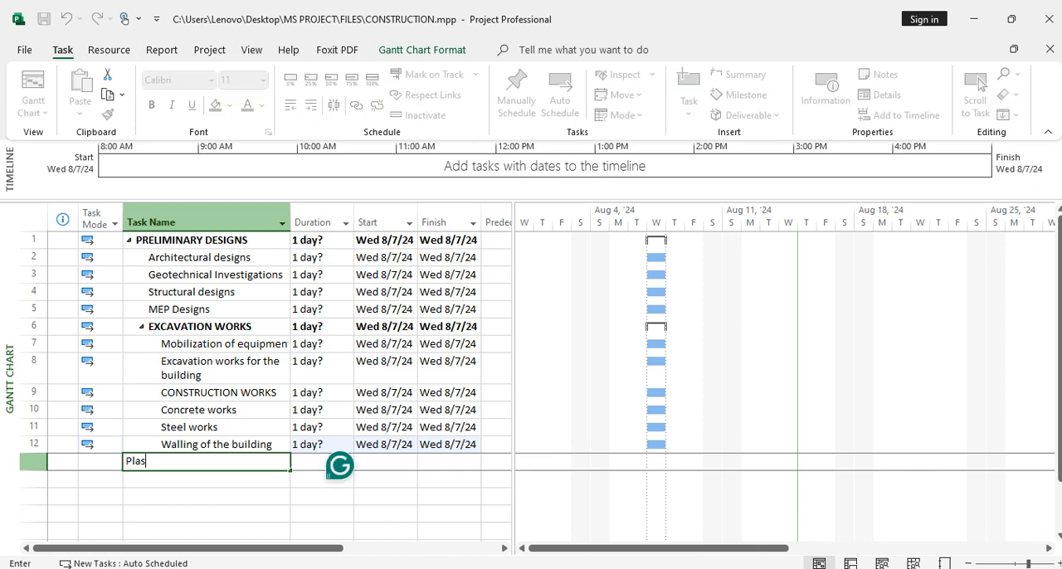
{"action": "type", "text": "tering works"}
{"action": "key", "text": "Return"}
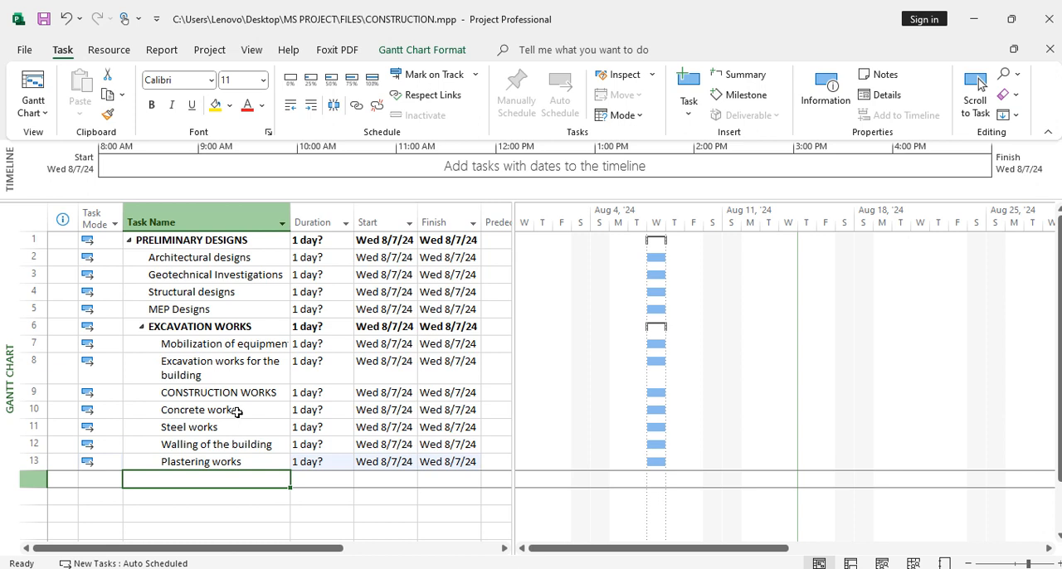
Add the task "Painting works" in the row below Plastering works
{"action": "type", "text": "Pa"}
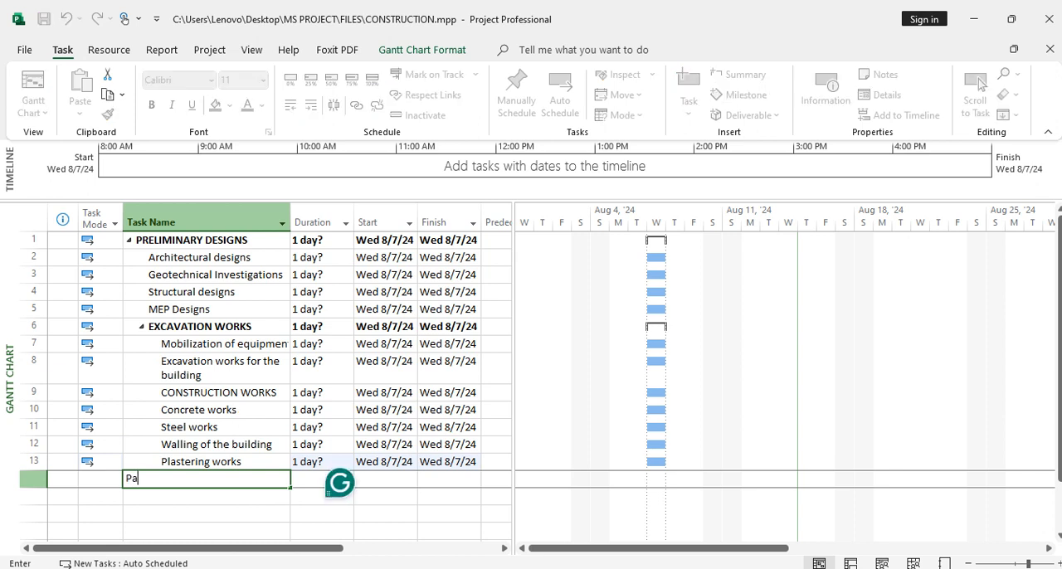
{"action": "type", "text": "inting works"}
{"action": "key", "text": "Return"}
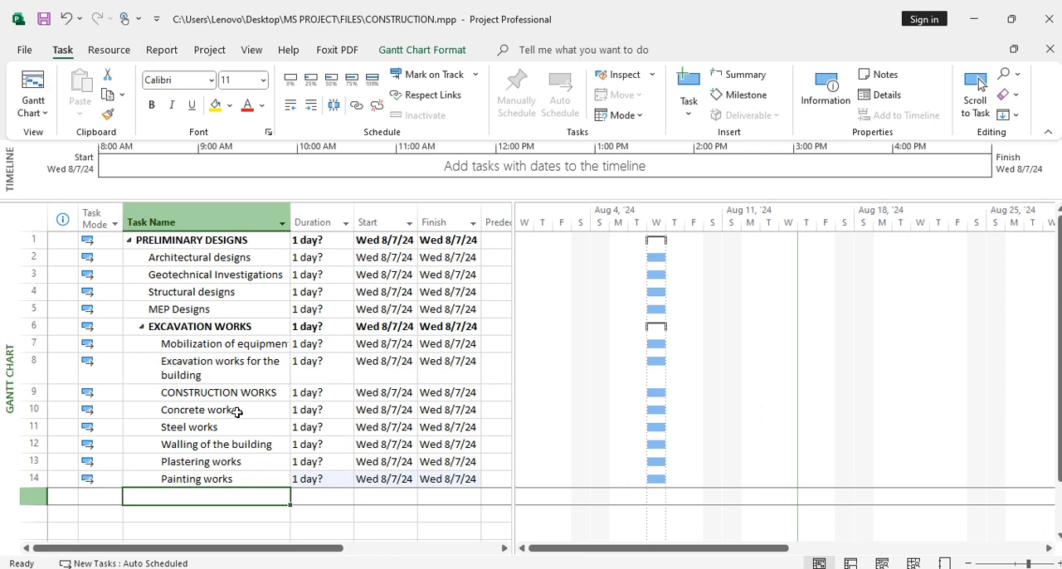
Add the task "Adding doors and windows" in the row below Painting works
{"action": "type", "text": "A"}
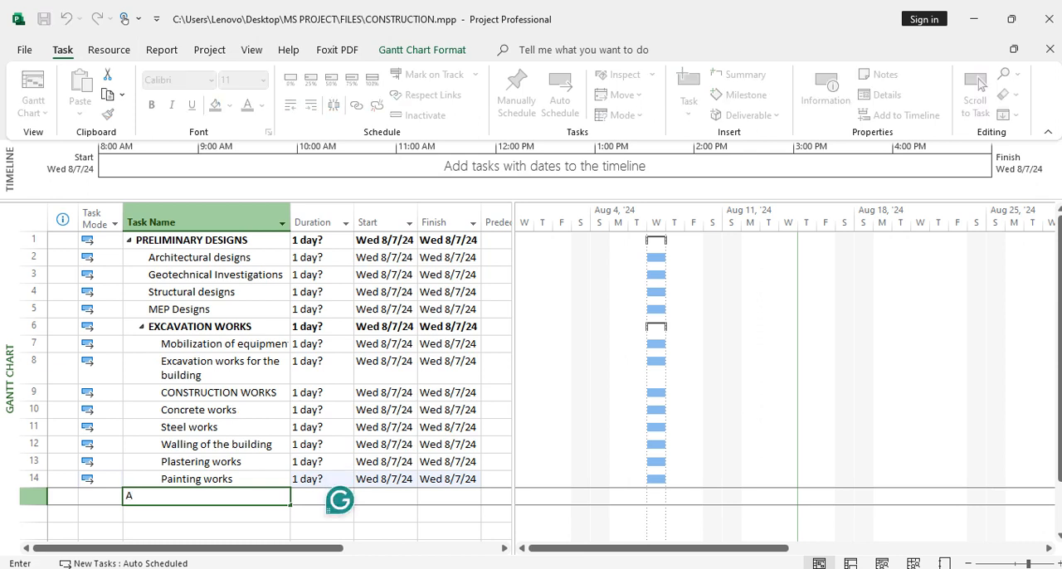
{"action": "type", "text": "ddind"}
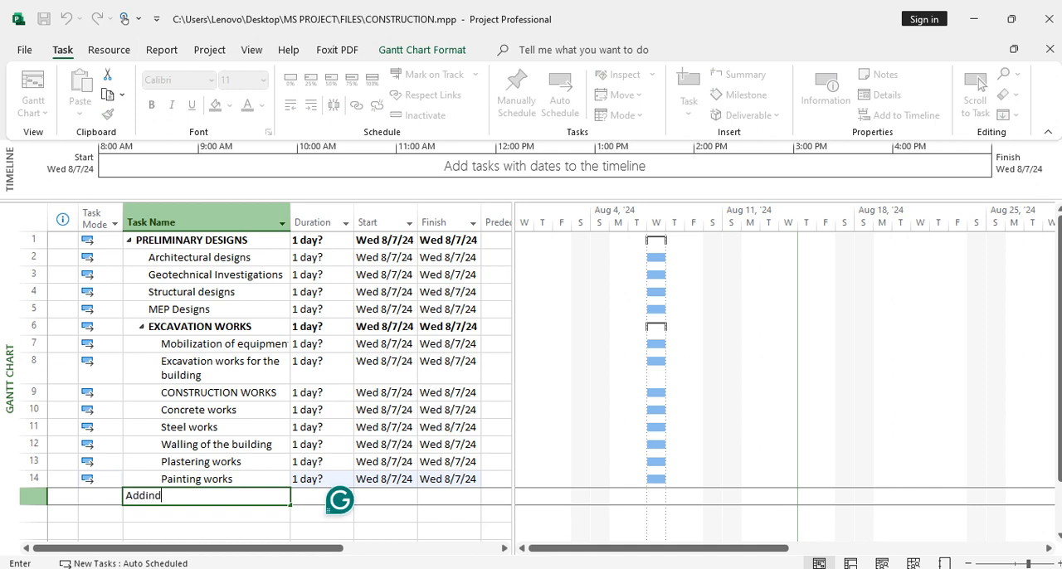
{"action": "key", "text": "BackSpace"}
{"action": "type", "text": "g doors and windows"}
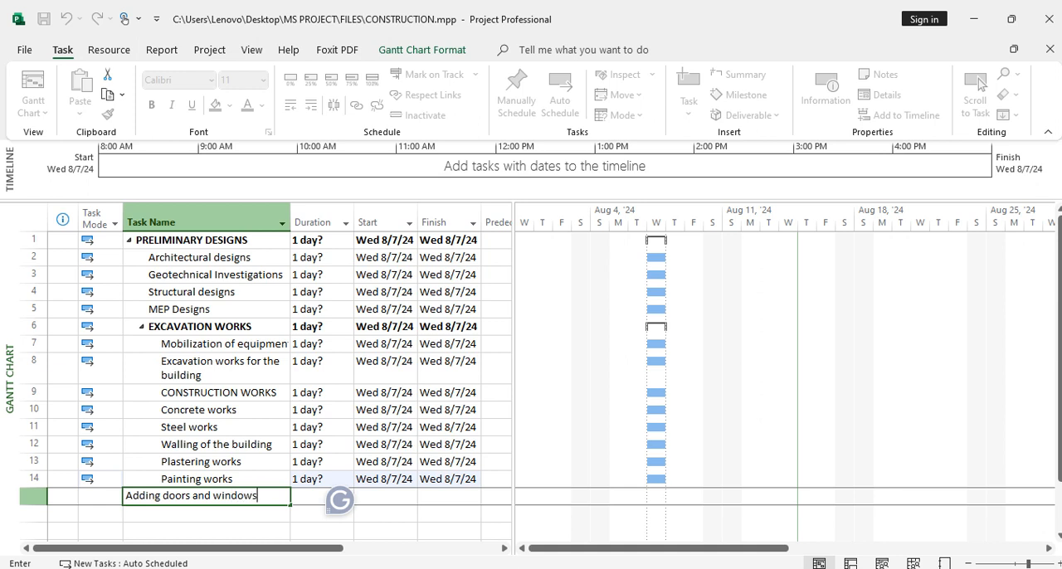
{"action": "key", "text": "Return"}
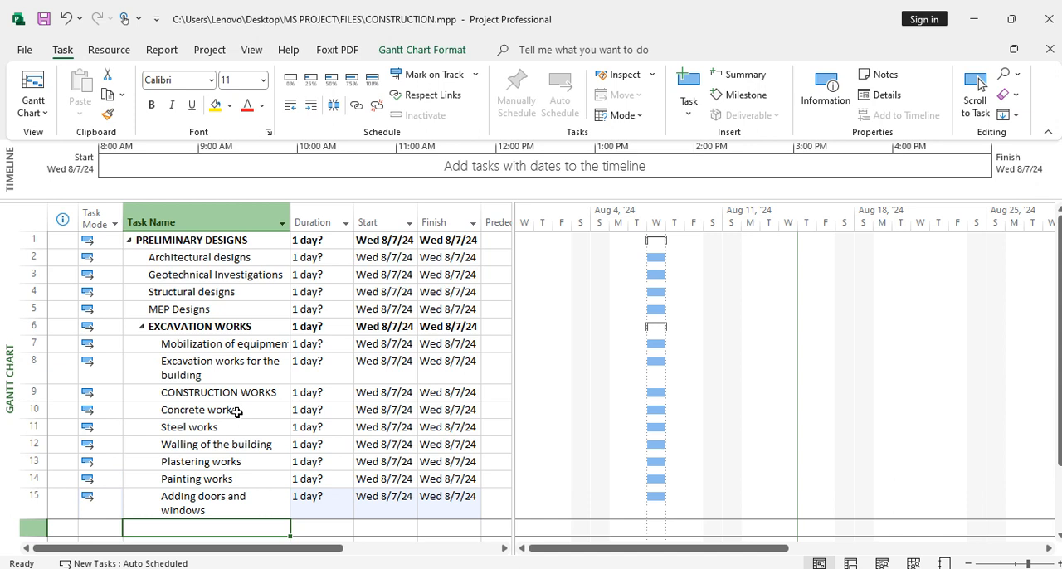
Add the task "Roofing works" in the row below Adding doors and windows
{"action": "type", "text": "r"}
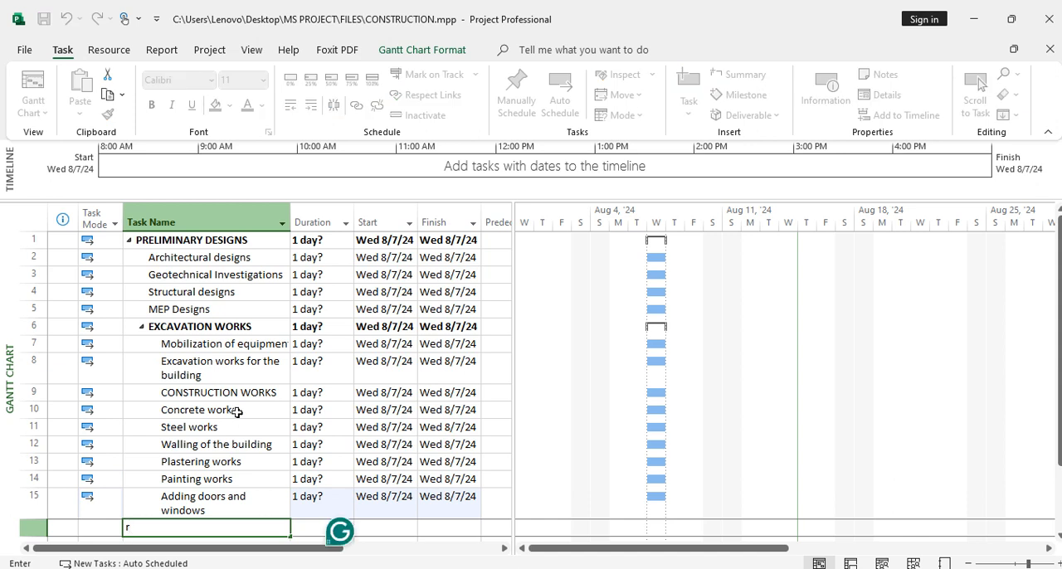
{"action": "key", "text": "BackSpace"}
{"action": "type", "text": "Roofing works"}
{"action": "key", "text": "Return"}
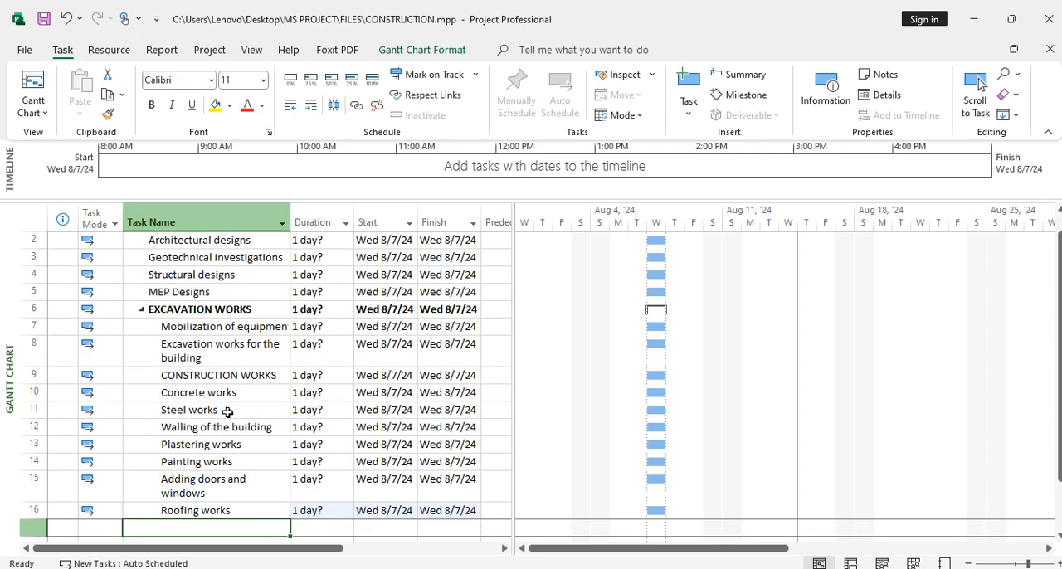
Indent the seven tasks from Concrete works through Roofing works as subtasks of CONSTRUCTION WORKS
{"action": "left_click", "coordinate": [34, 393]}
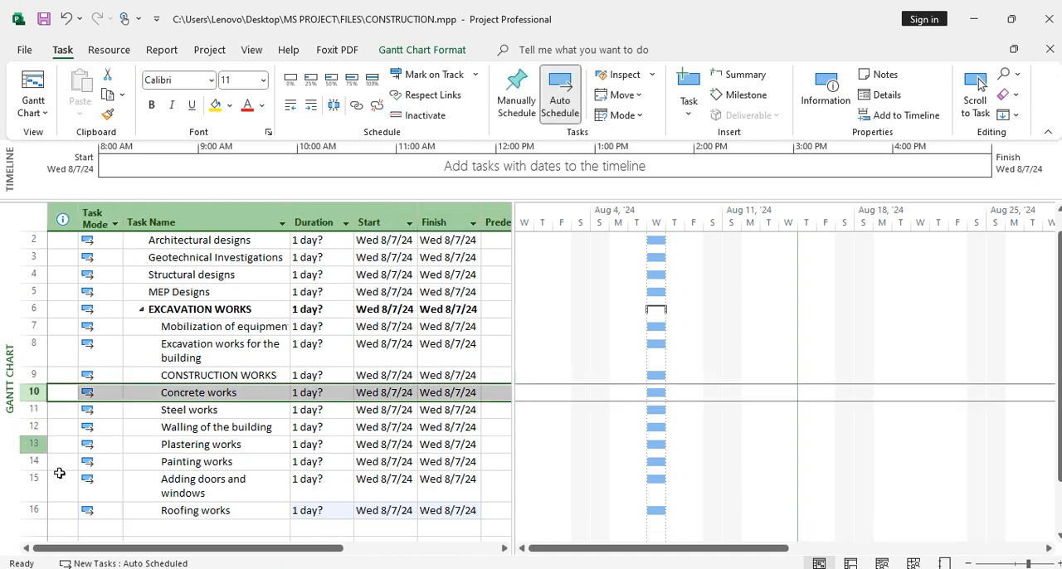
{"action": "left_click", "coordinate": [34, 511], "text": "shift"}
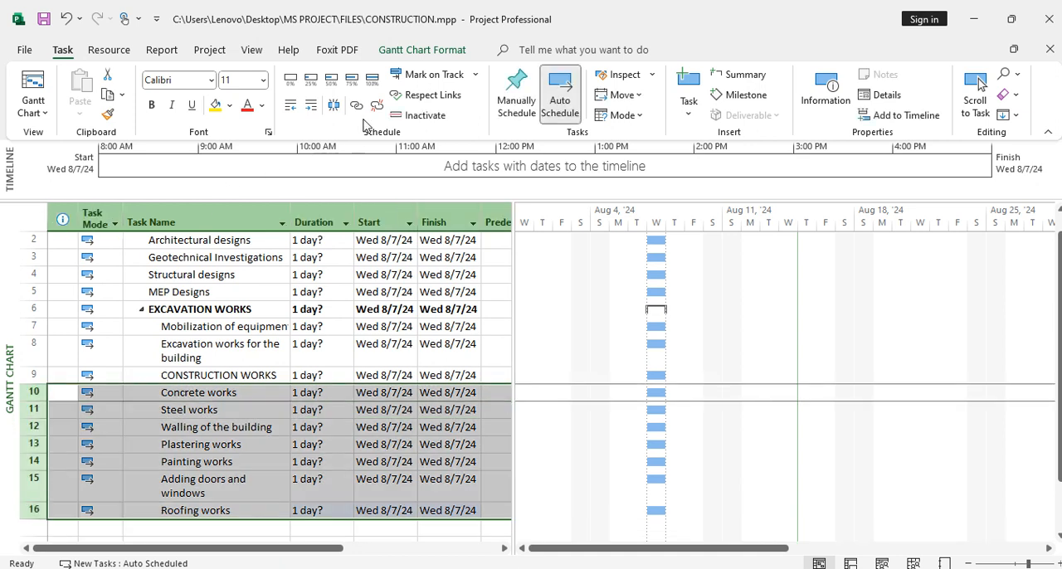
{"action": "left_click", "coordinate": [312, 106]}
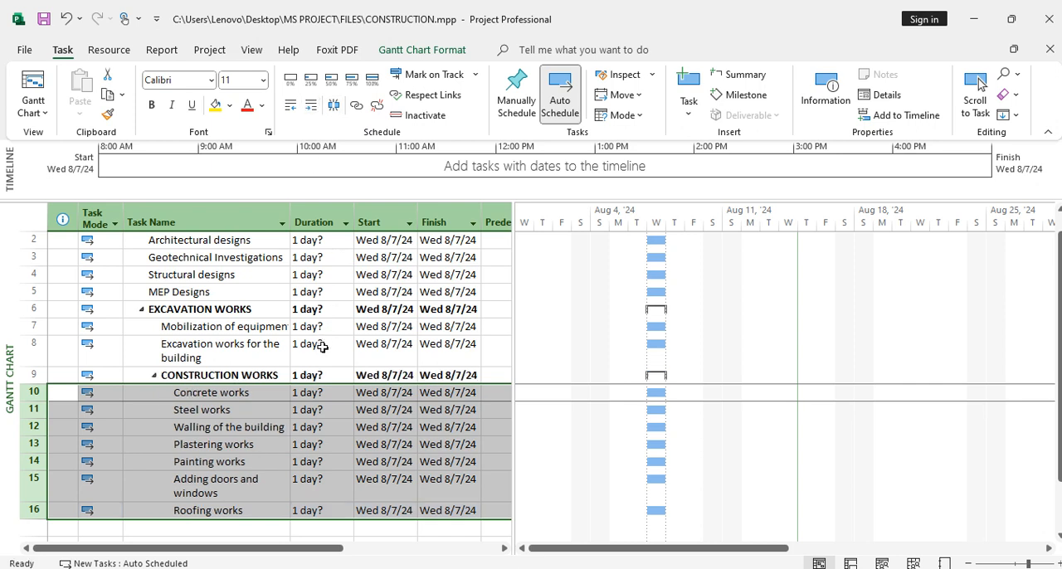
Add the task "BACKFILLING AND LANDSCAPING" in the row below Roofing works
{"action": "scroll", "coordinate": [322, 347], "scroll_direction": "down", "scroll_amount": 2}
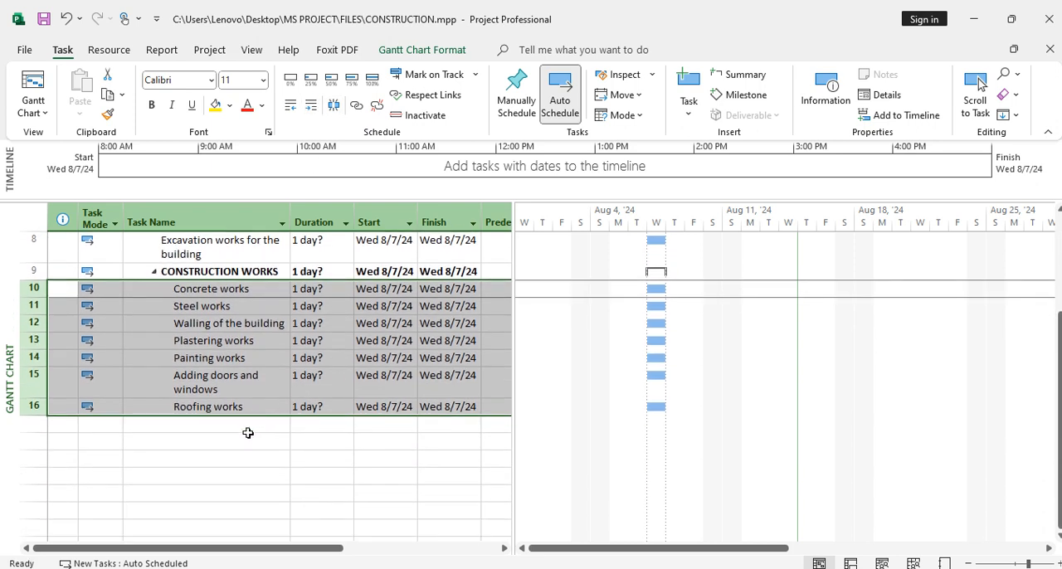
{"action": "left_click", "coordinate": [249, 431]}
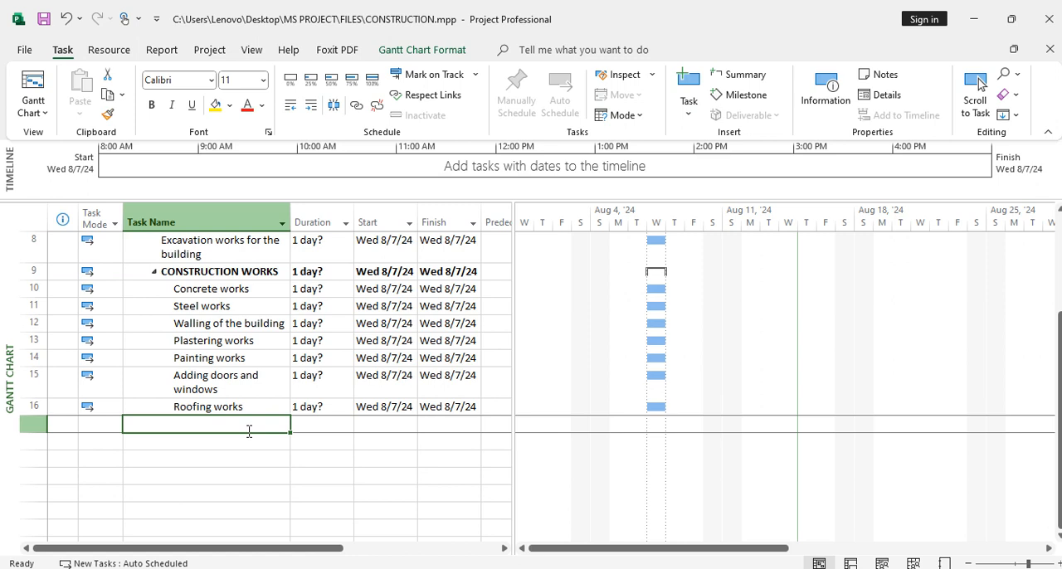
{"action": "type", "text": "B"}
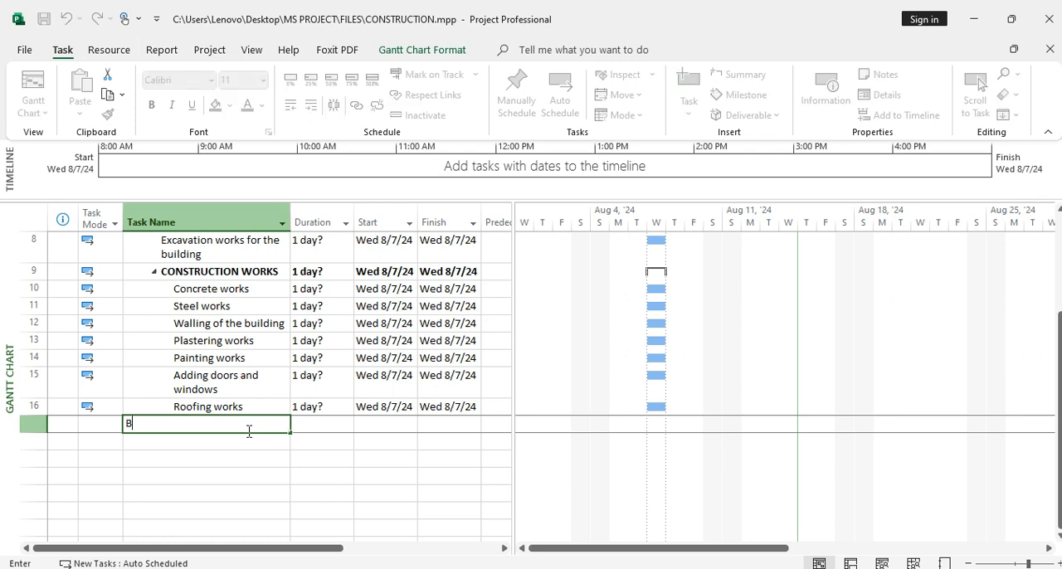
{"action": "type", "text": "ACK"}
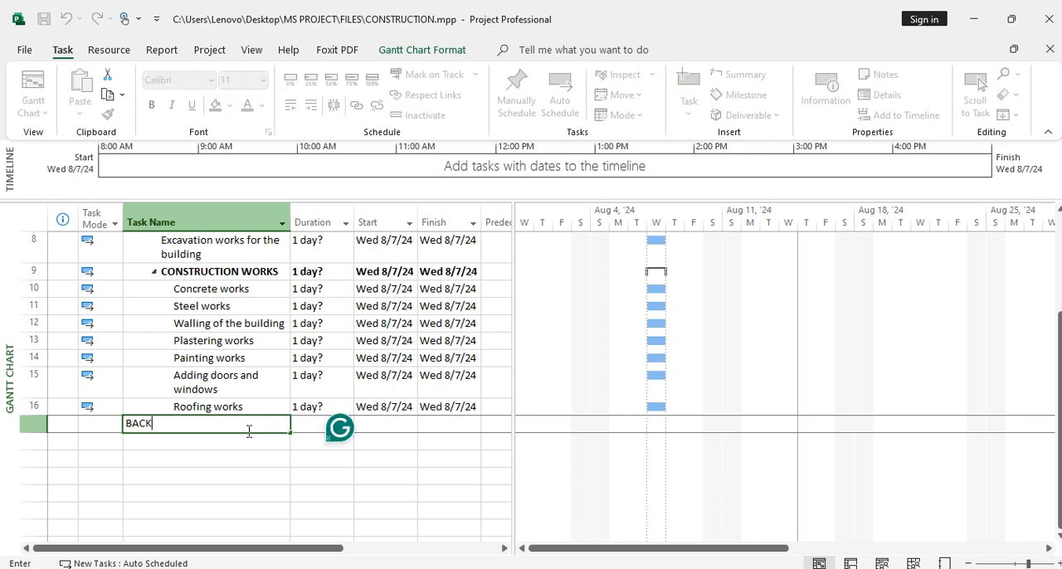
{"action": "type", "text": "FILLING AND "}
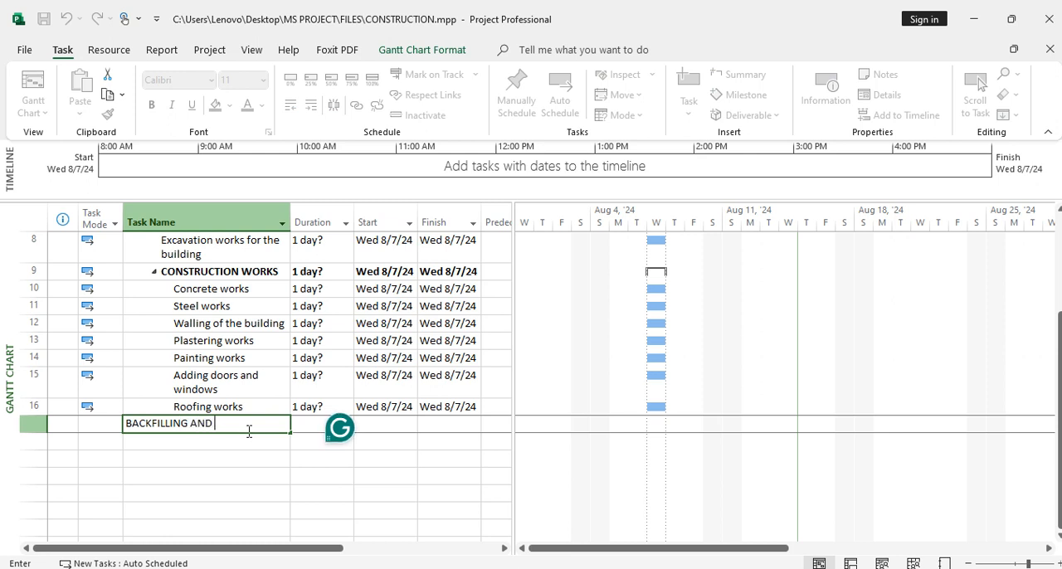
{"action": "type", "text": "LANDSCAPING"}
{"action": "left_click", "coordinate": [249, 444]}
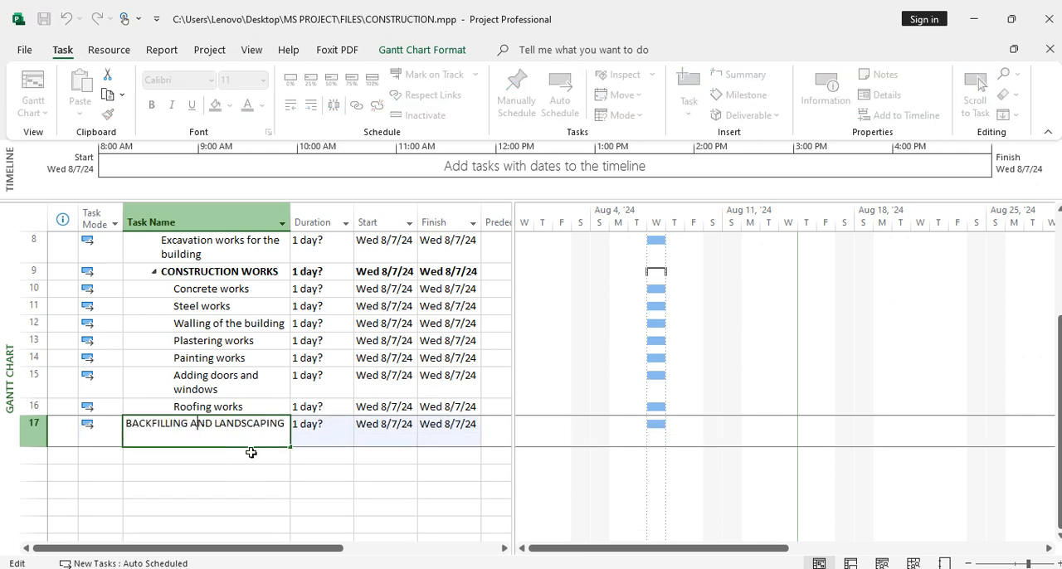
Commit the BACKFILLING AND LANDSCAPING task name and widen the Task Name column slightly
{"action": "left_click", "coordinate": [250, 456]}
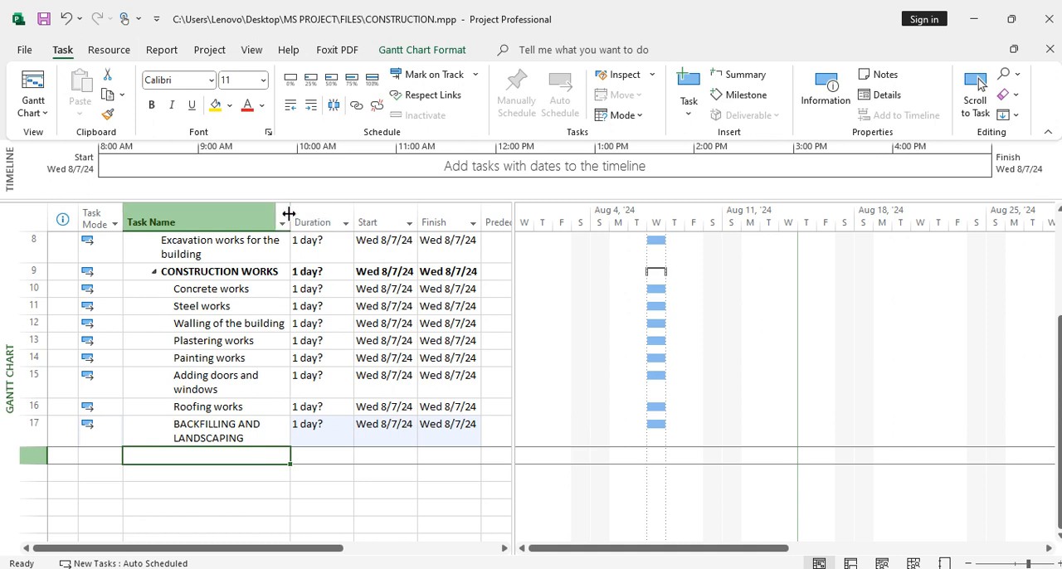
{"action": "left_click_drag", "start_coordinate": [289, 214], "coordinate": [305, 213]}
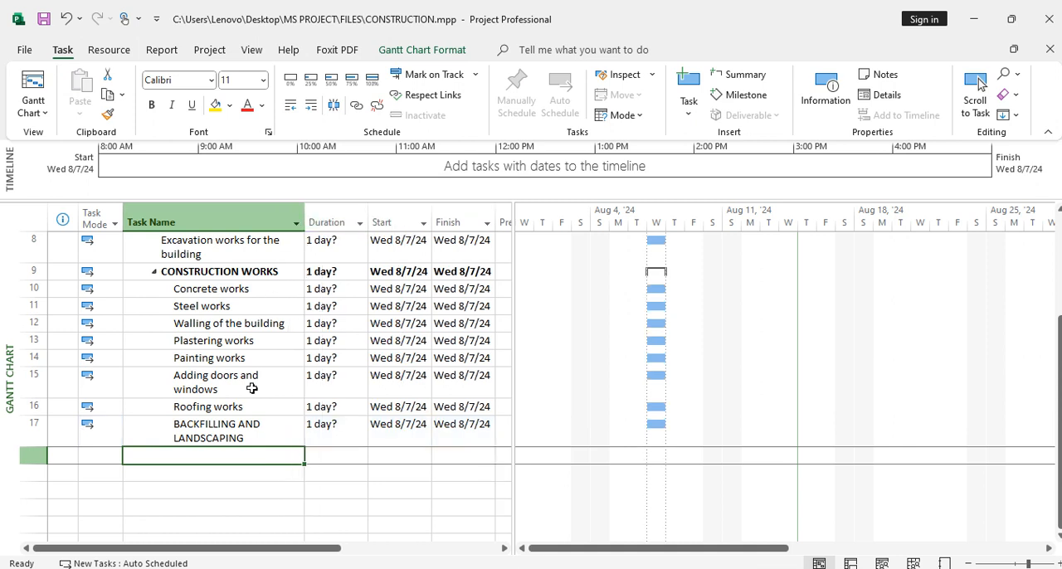
Start an unnamed task below BACKFILLING AND LANDSCAPING and outdent BACKFILLING AND LANDSCAPING to the same level as CONSTRUCTION WORKS
{"action": "left_click", "coordinate": [228, 455]}
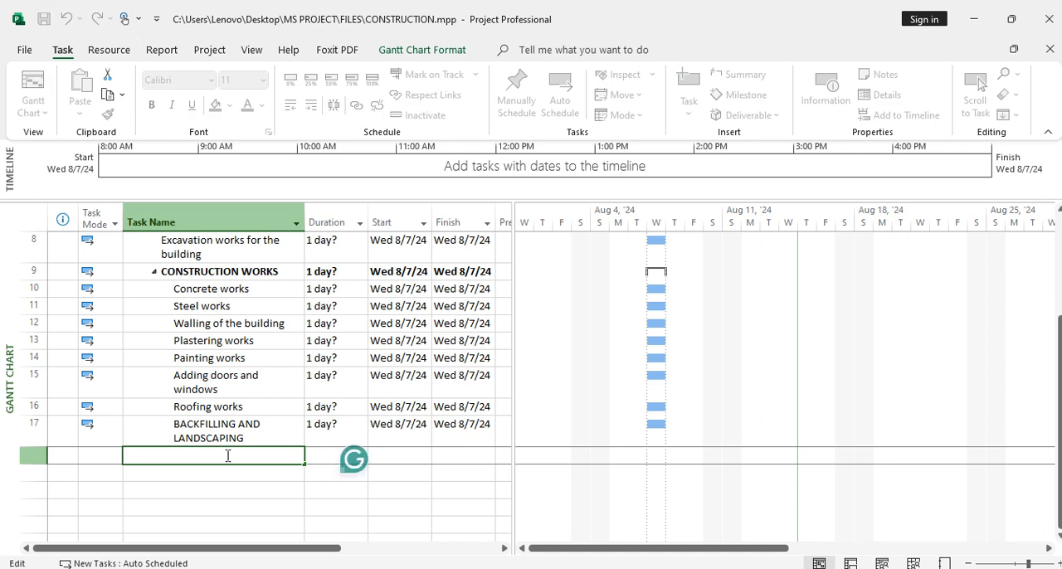
{"action": "left_click", "coordinate": [104, 429]}
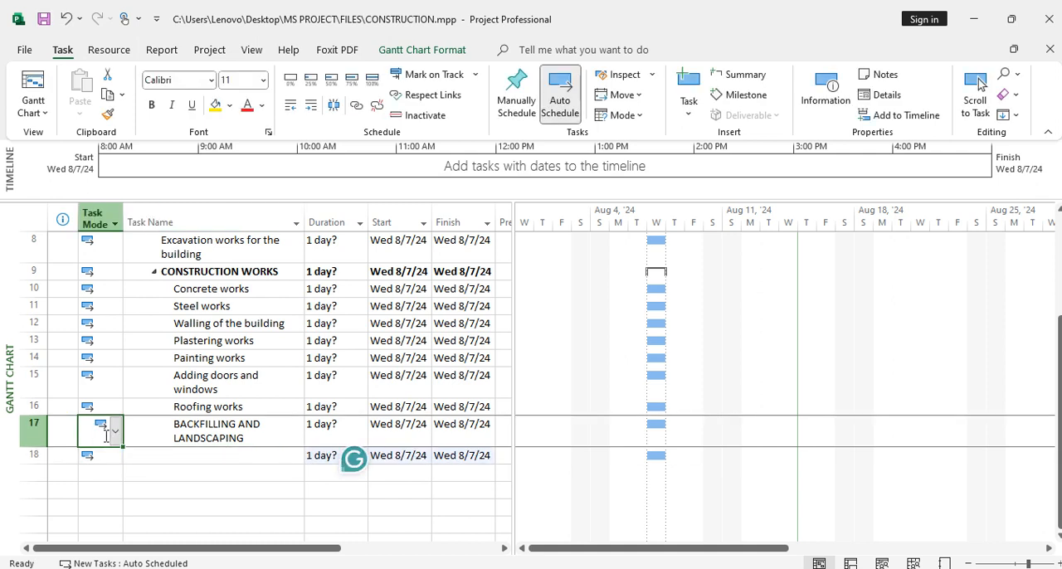
{"action": "key", "text": "Down"}
{"action": "left_click", "coordinate": [311, 106]}
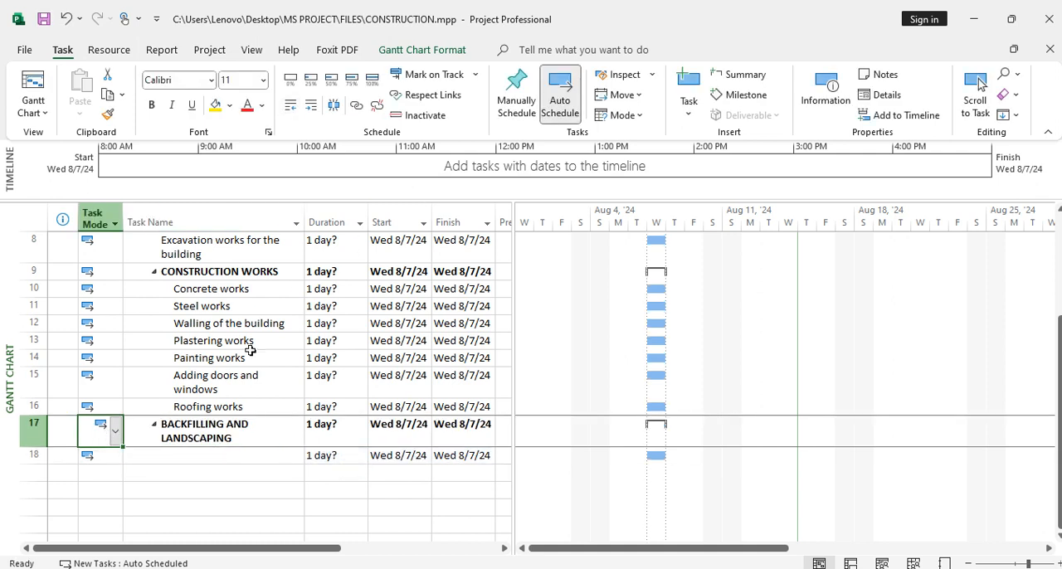
Name the unnamed subtask directly below BACKFILLING AND LANDSCAPING "Backfilling"
{"action": "left_click", "coordinate": [214, 455]}
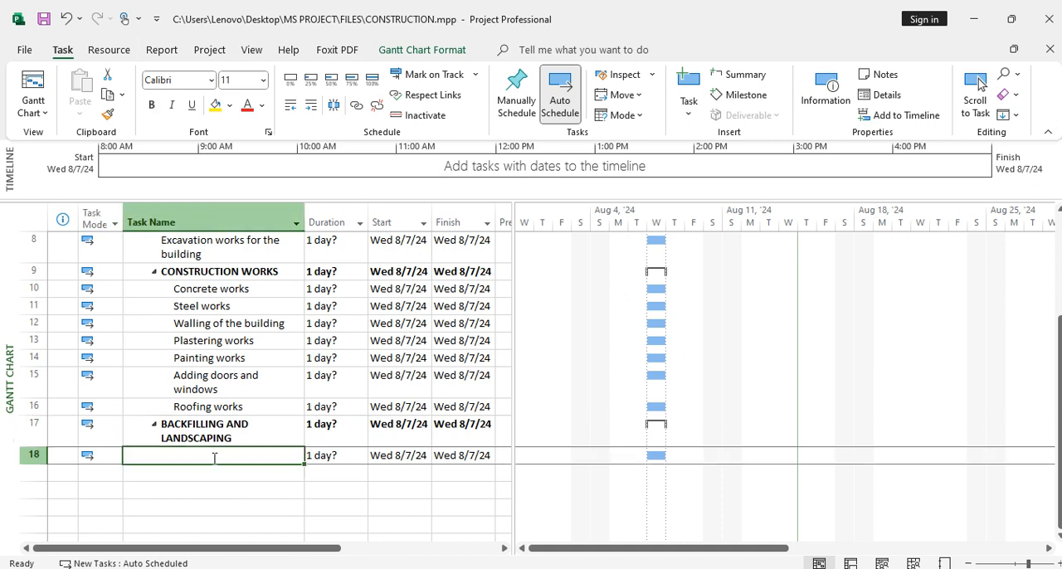
{"action": "type", "text": "B"}
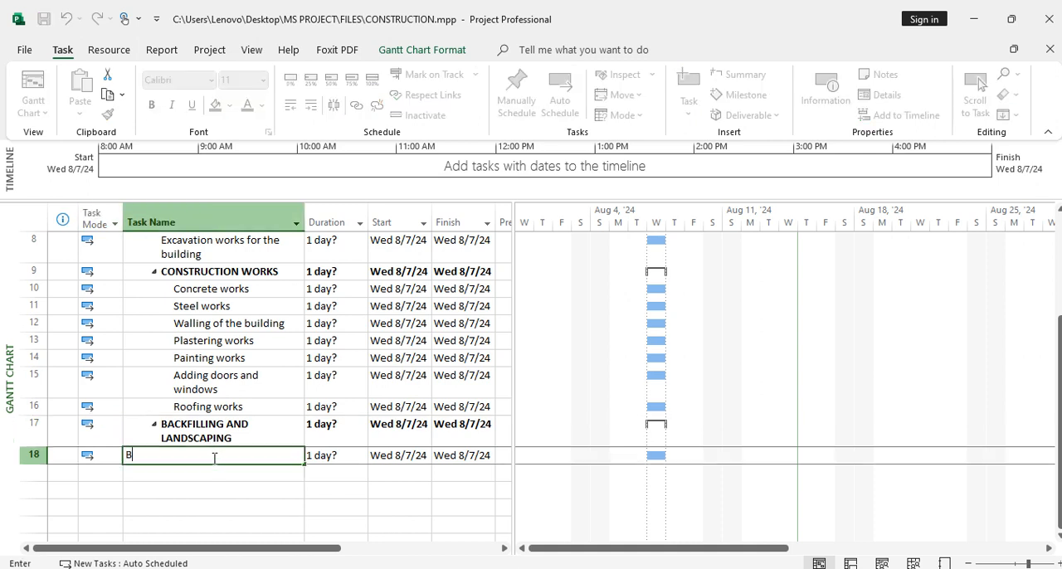
{"action": "type", "text": "ack"}
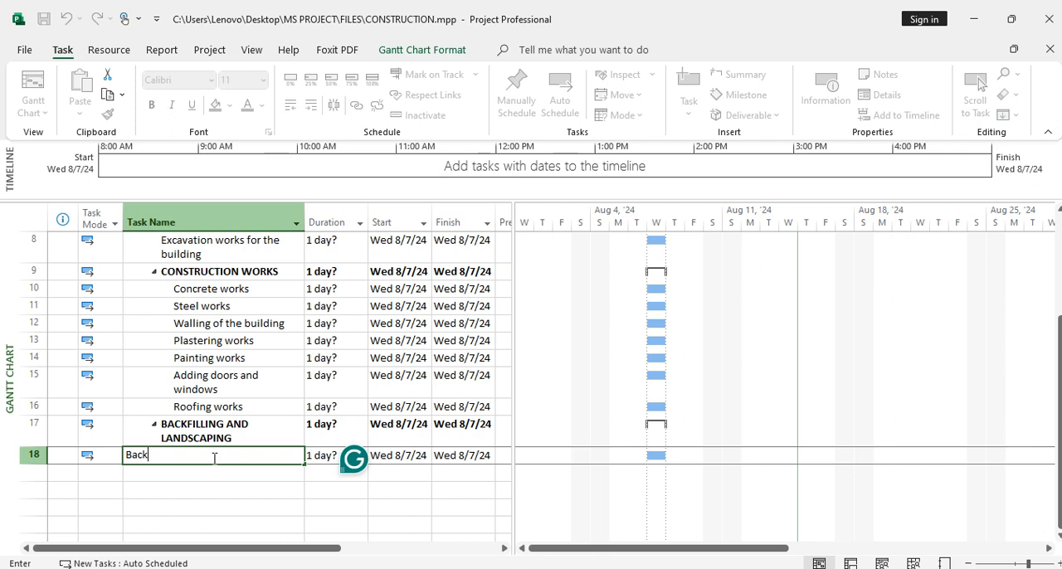
{"action": "type", "text": "filling"}
{"action": "key", "text": "Return"}
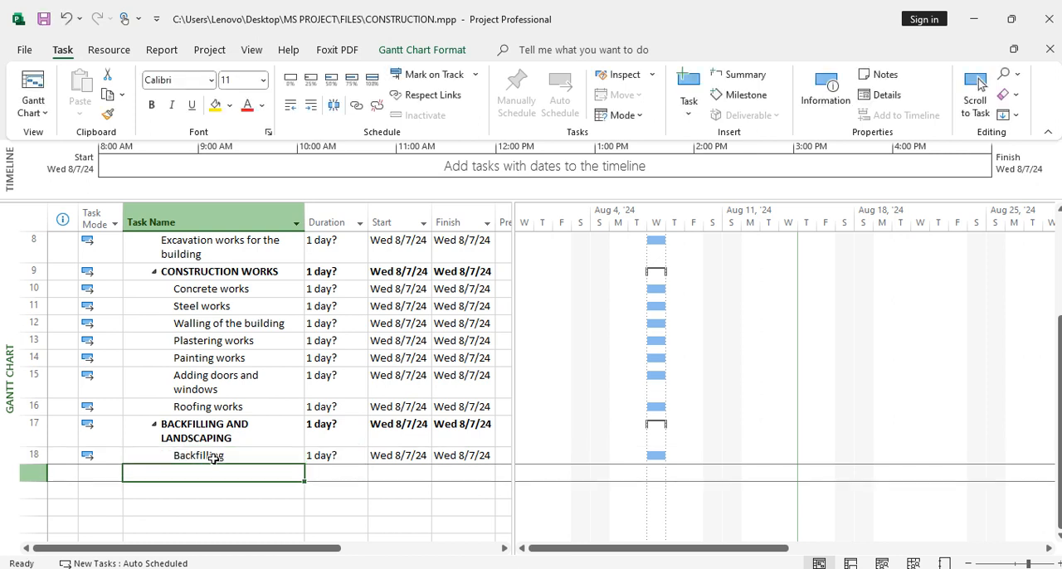
Add the task "Landscaping" in the row below Backfilling
{"action": "type", "text": "L"}
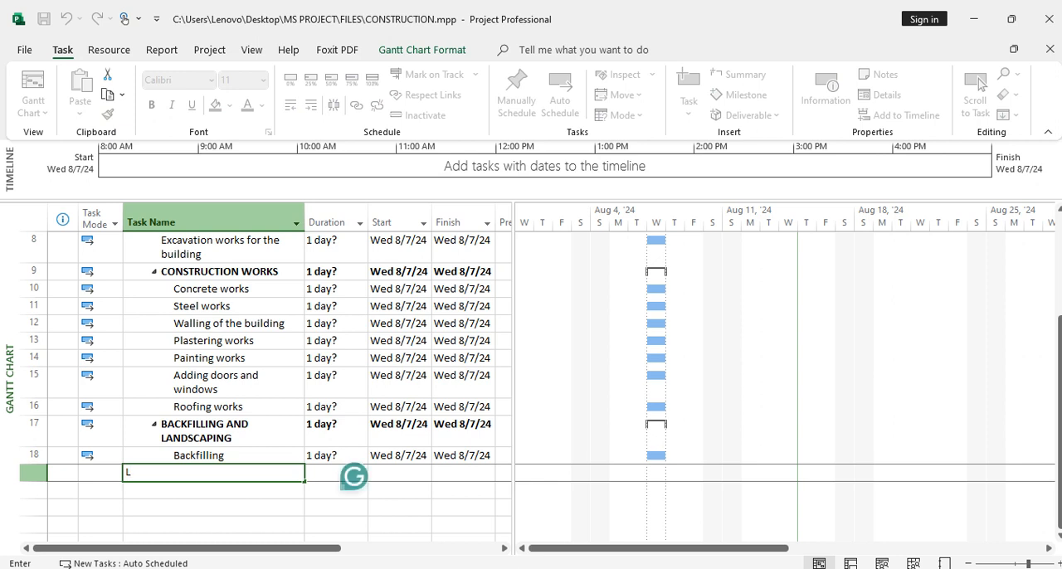
{"action": "type", "text": "andsc"}
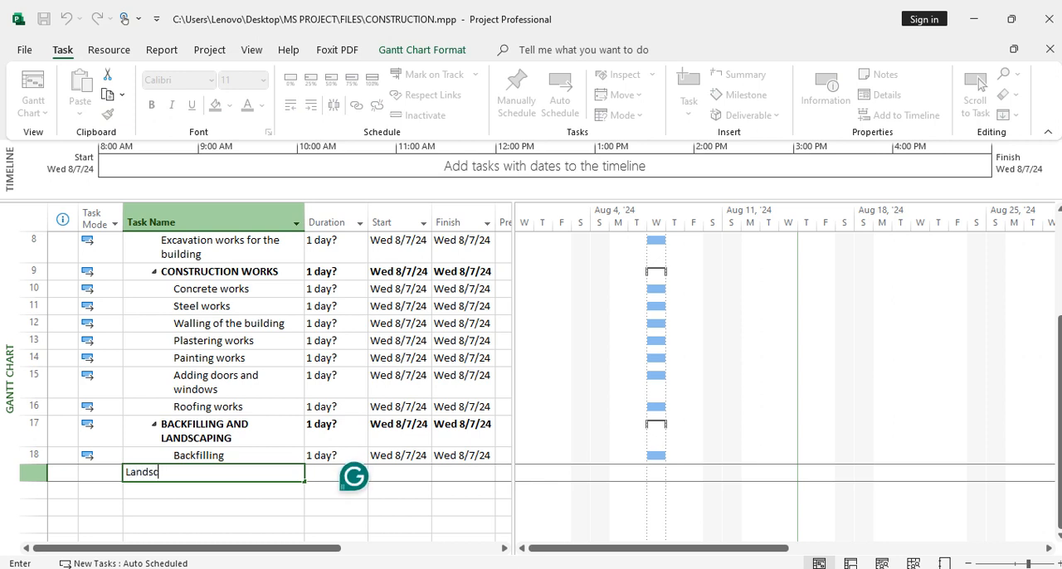
{"action": "type", "text": "aping"}
{"action": "left_click", "coordinate": [231, 492]}
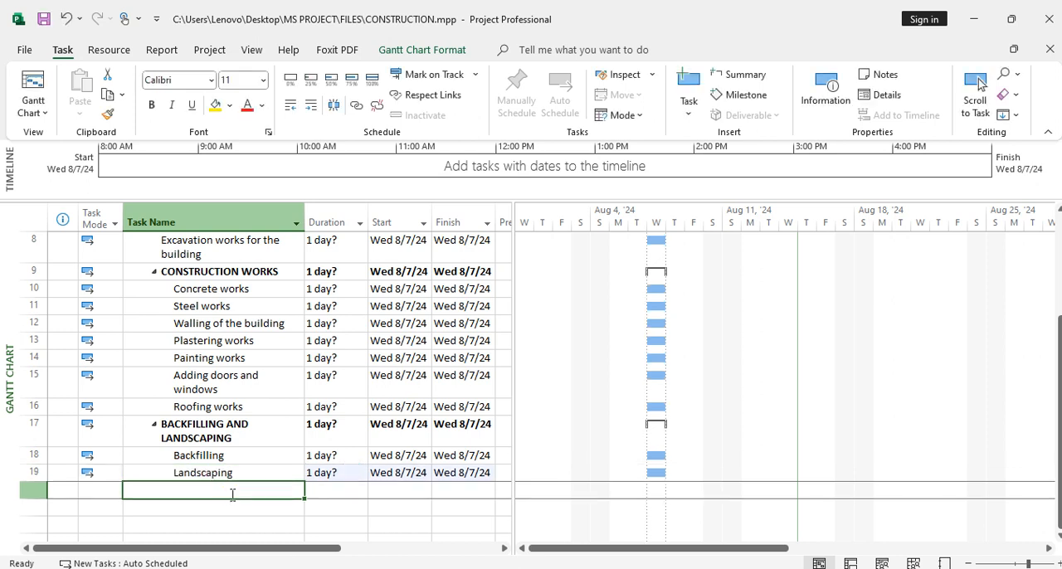
{"action": "left_click", "coordinate": [30, 457]}
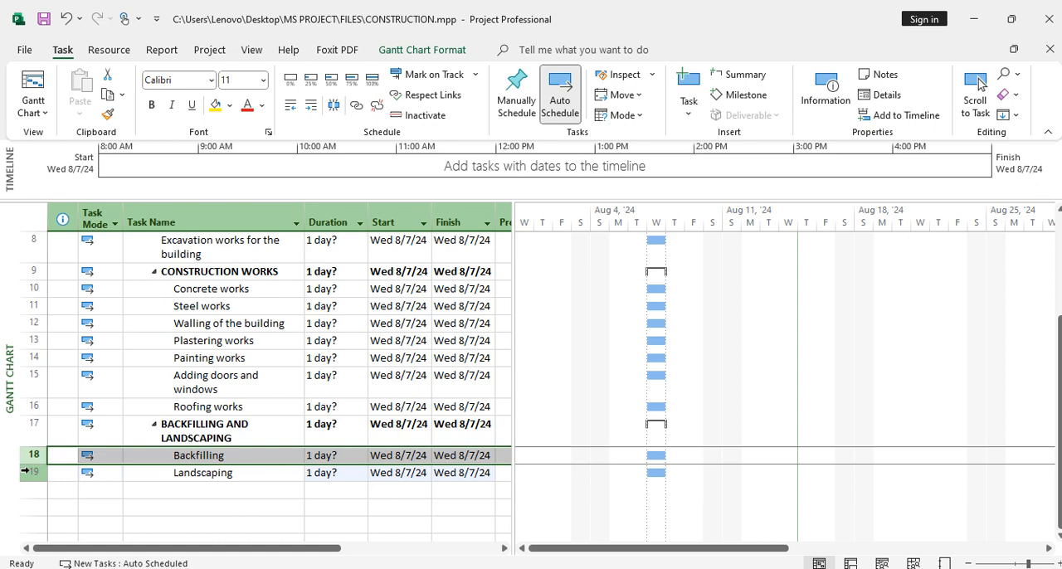
{"action": "left_click", "coordinate": [30, 473], "text": "shift"}
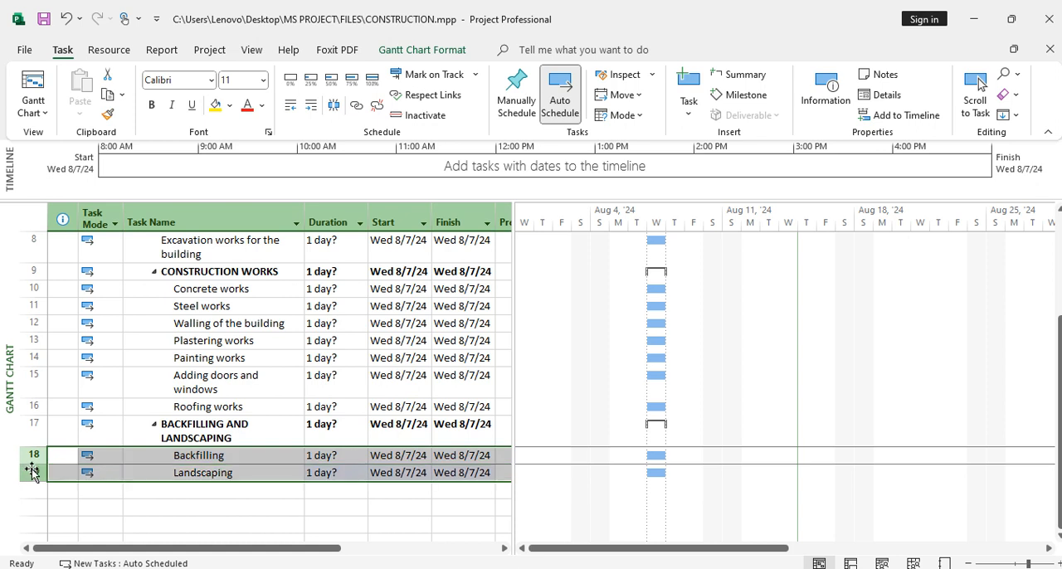
{"action": "left_click", "coordinate": [310, 108]}
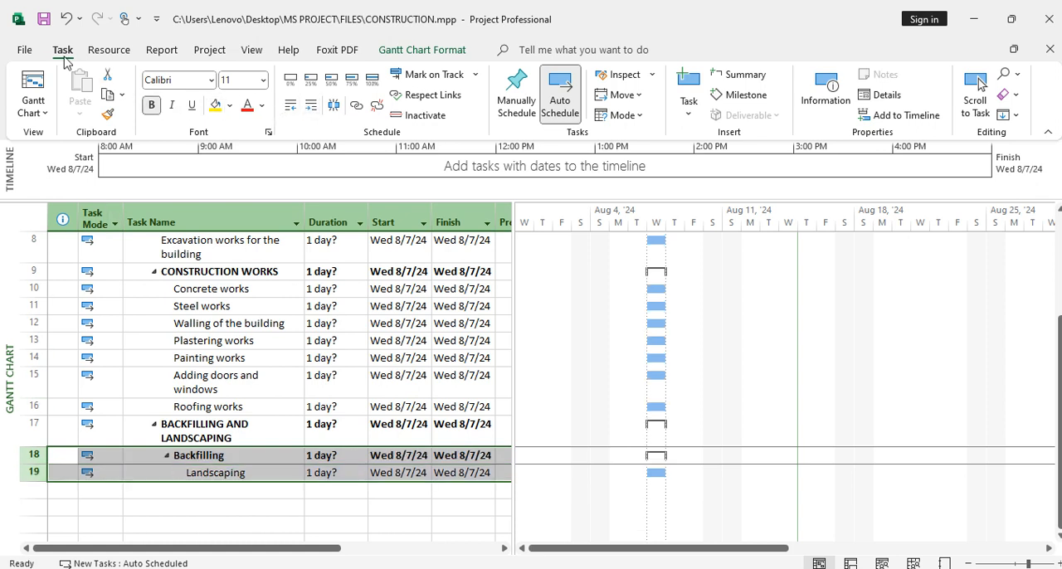
{"action": "left_click", "coordinate": [66, 25]}
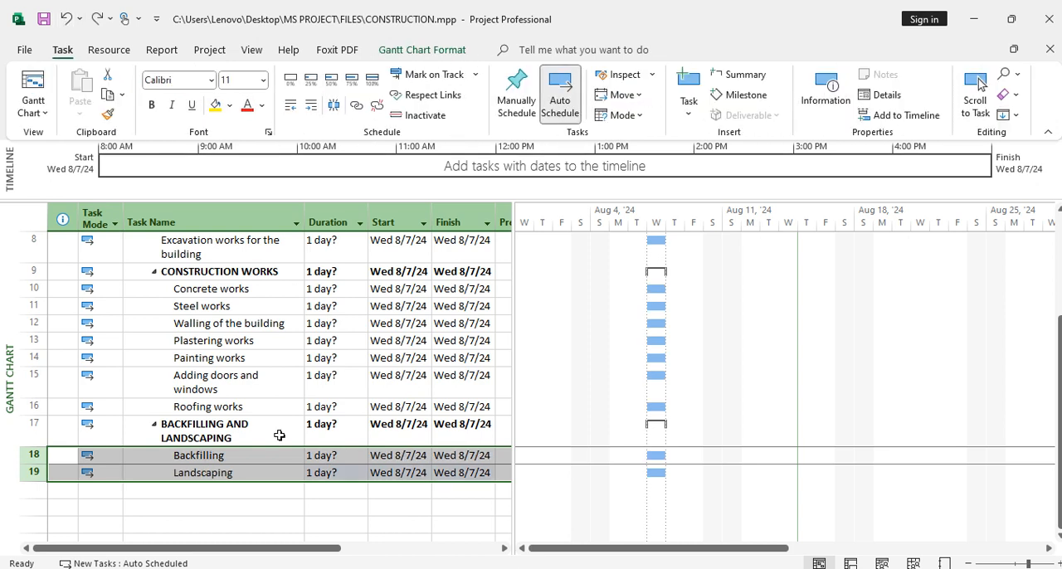
{"action": "left_click", "coordinate": [206, 490]}
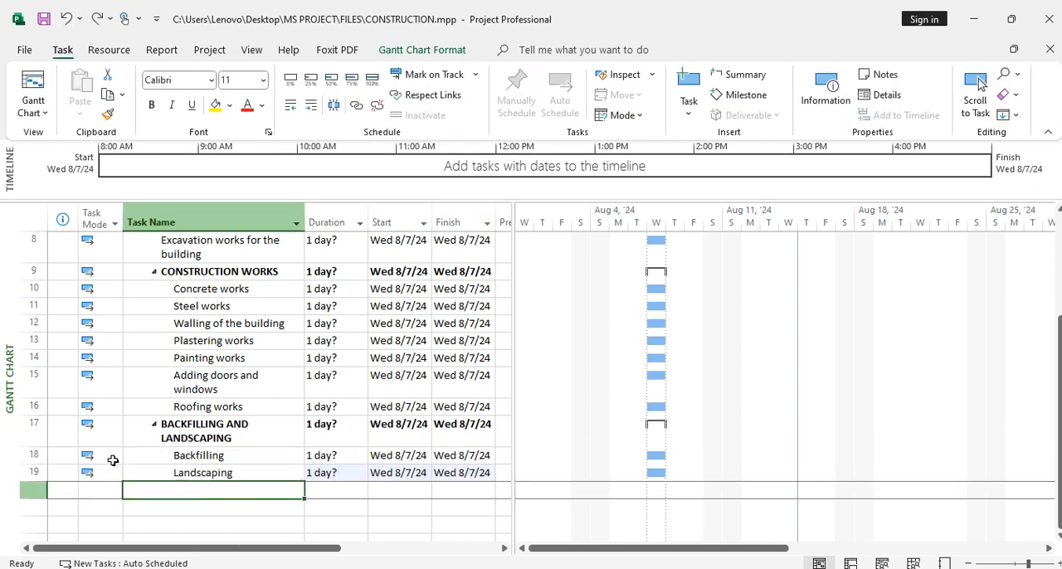
Outdent Backfilling and Landscaping one level and indent them back as subtasks of BACKFILLING AND LANDSCAPING
{"action": "left_click", "coordinate": [35, 459]}
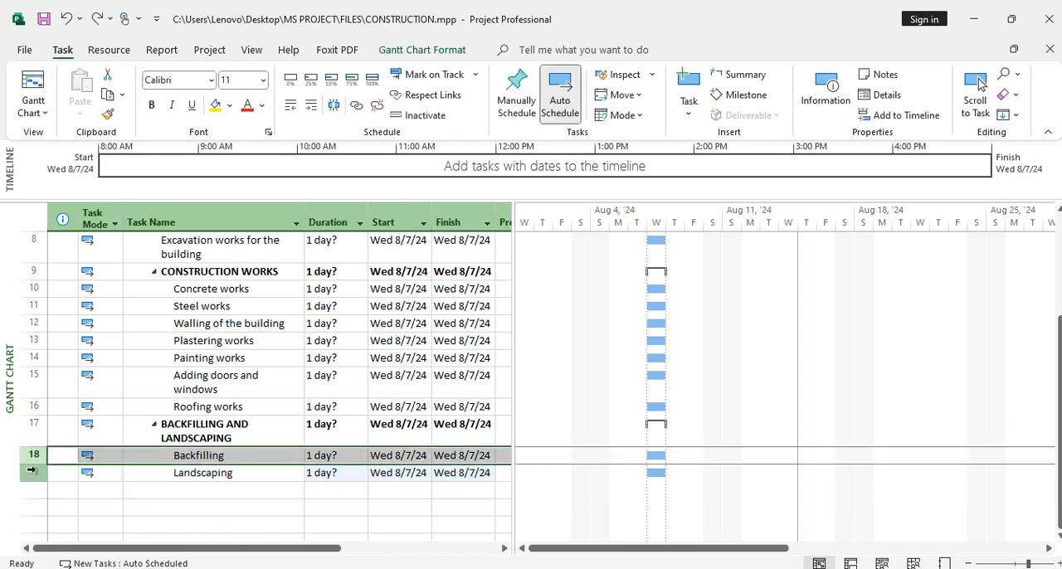
{"action": "left_click", "coordinate": [33, 471], "text": "shift"}
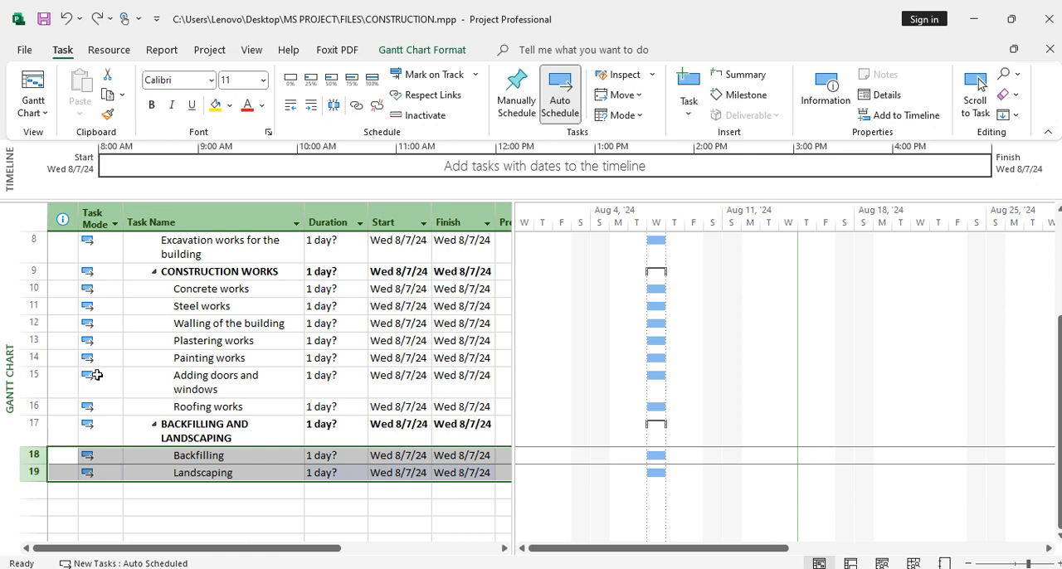
{"action": "left_click", "coordinate": [291, 106]}
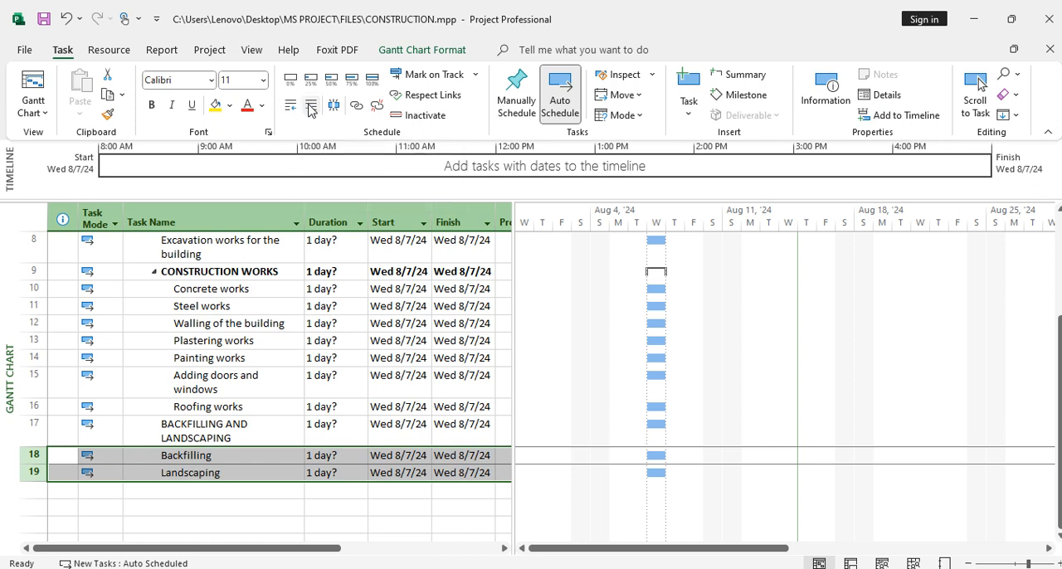
{"action": "left_click", "coordinate": [311, 108]}
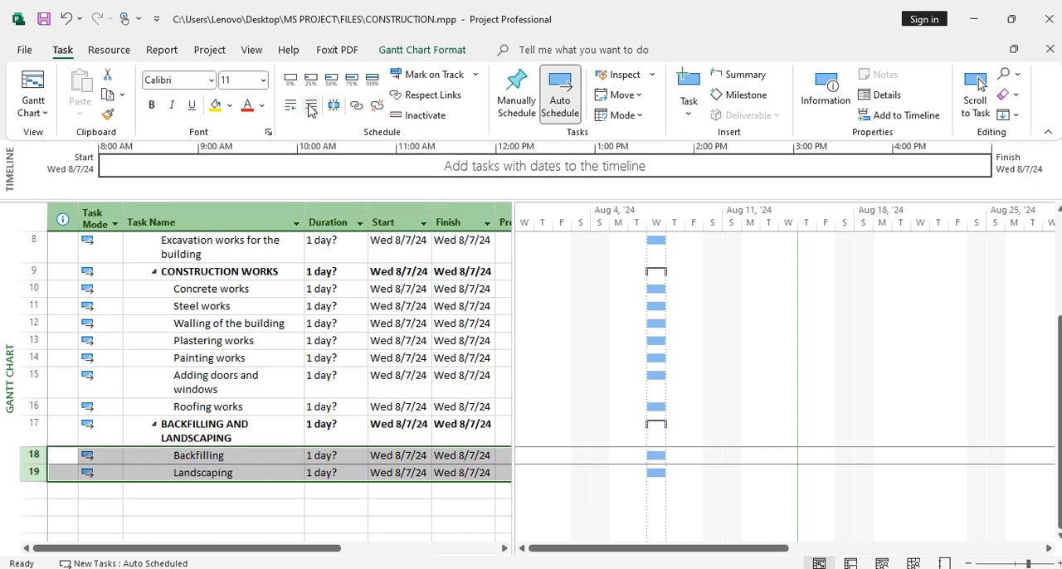
{"action": "left_click", "coordinate": [189, 492]}
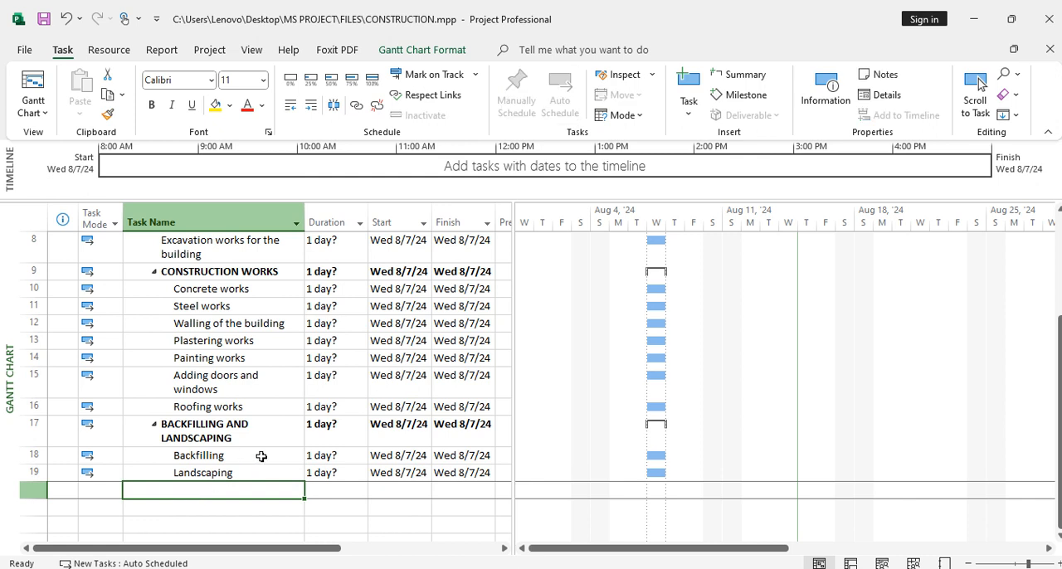
Review the whole task list and its outline levels from PRELIMINARY DESIGNS through Landscaping
{"action": "scroll", "coordinate": [261, 455], "scroll_direction": "up", "scroll_amount": 3}
{"action": "scroll", "coordinate": [261, 456], "scroll_direction": "down", "scroll_amount": 1}
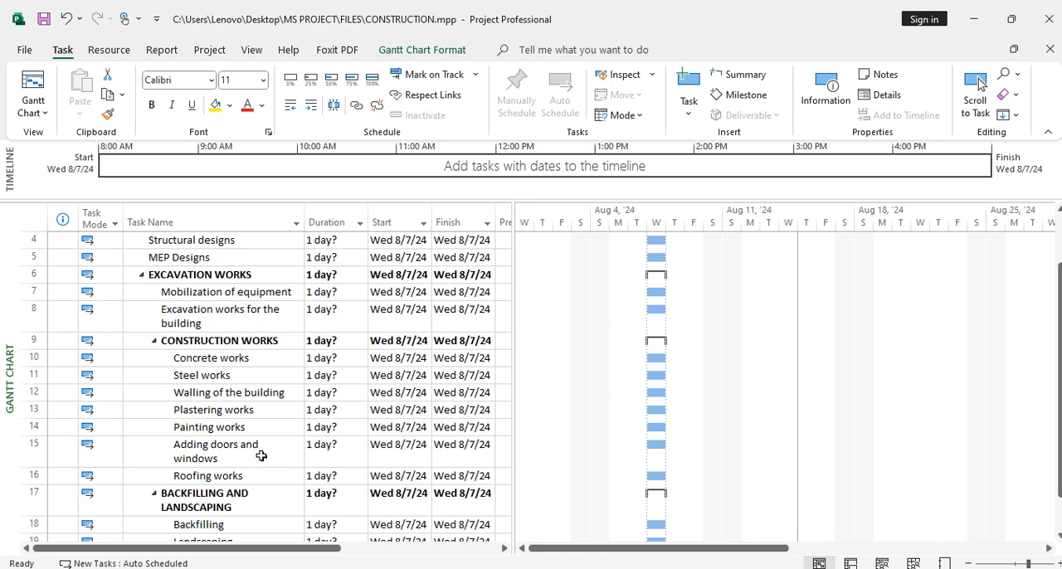
{"action": "scroll", "coordinate": [230, 456], "scroll_direction": "down", "scroll_amount": 1}
{"action": "scroll", "coordinate": [262, 456], "scroll_direction": "up", "scroll_amount": 2}
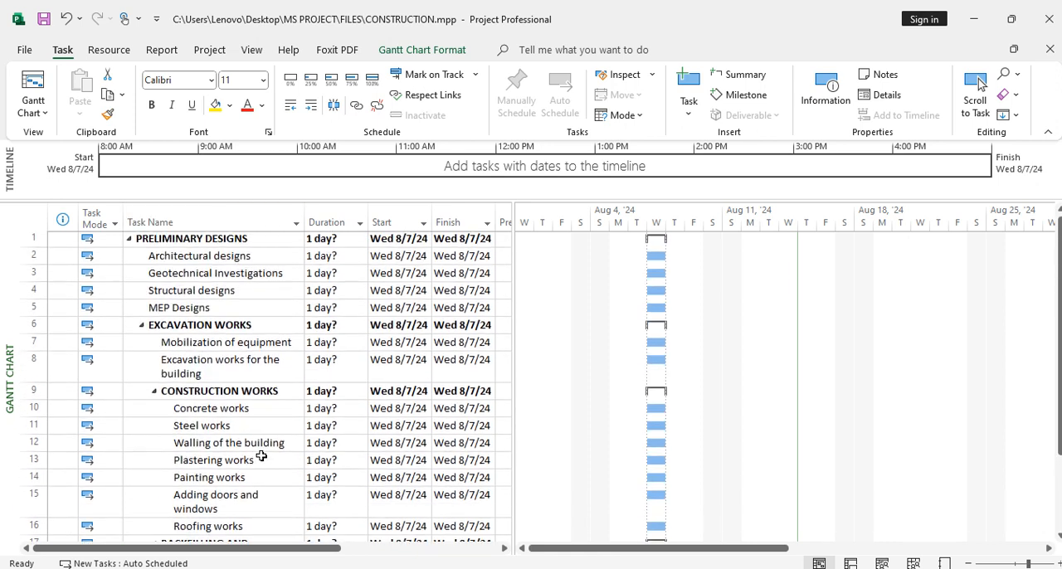
{"action": "scroll", "coordinate": [261, 455], "scroll_direction": "down", "scroll_amount": 1}
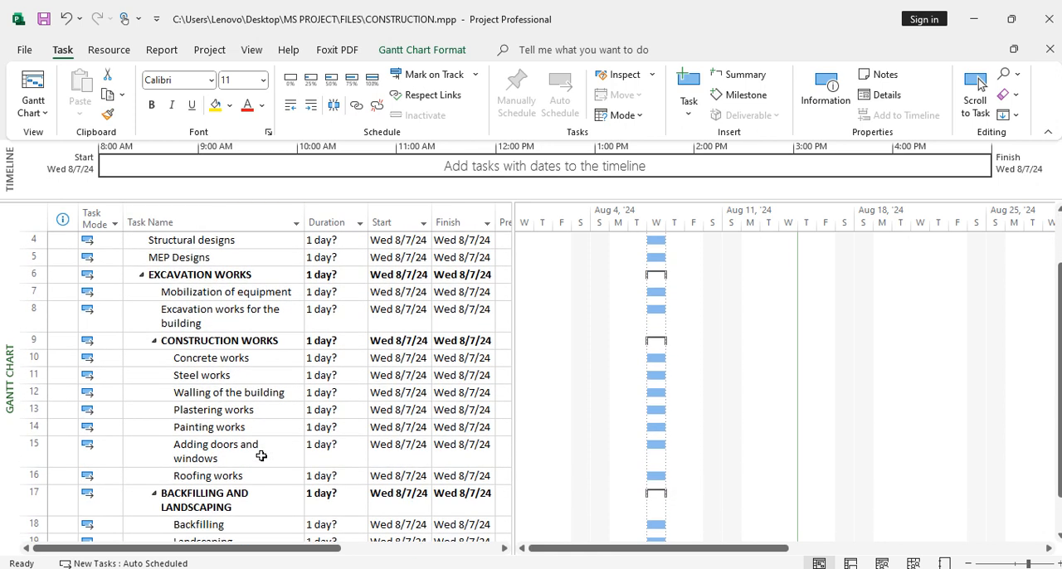
{"action": "left_click", "coordinate": [261, 455]}
{"action": "scroll", "coordinate": [184, 446], "scroll_direction": "up", "scroll_amount": 1}
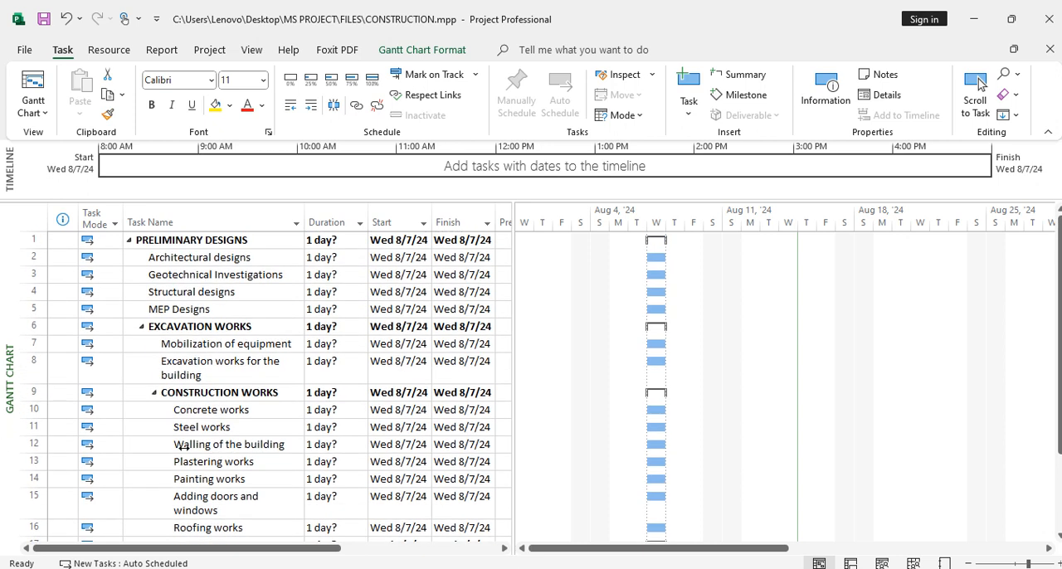
{"action": "scroll", "coordinate": [184, 446], "scroll_direction": "down", "scroll_amount": 1}
{"action": "scroll", "coordinate": [185, 446], "scroll_direction": "down", "scroll_amount": 1}
{"action": "scroll", "coordinate": [185, 448], "scroll_direction": "up", "scroll_amount": 2}
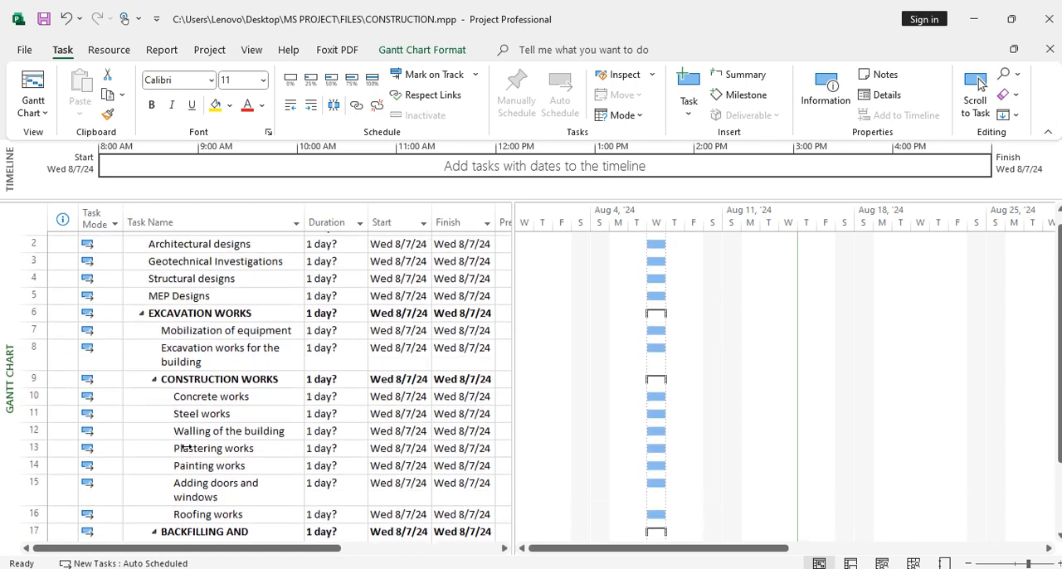
{"action": "scroll", "coordinate": [184, 446], "scroll_direction": "up", "scroll_amount": 1}
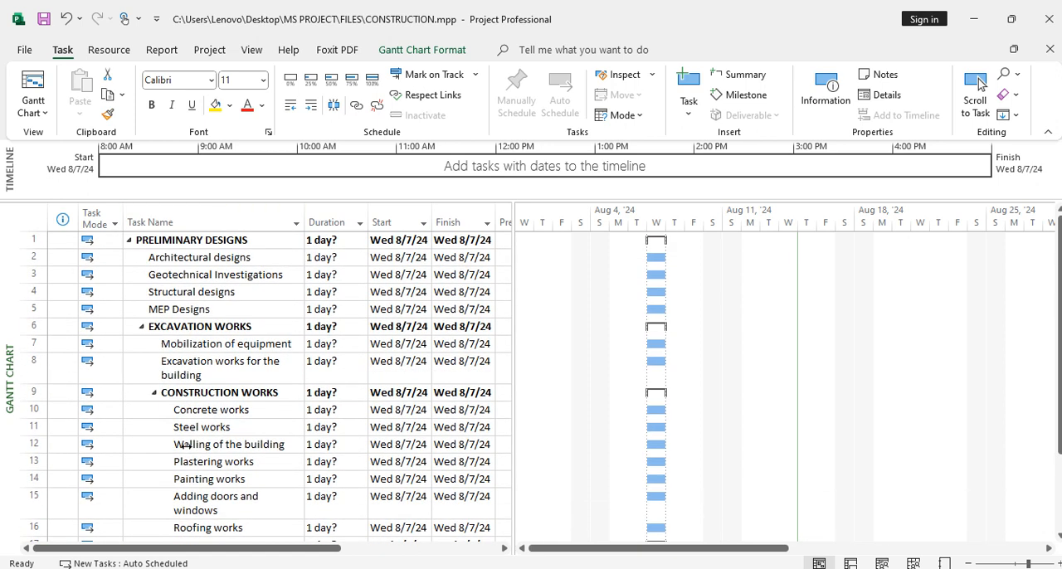